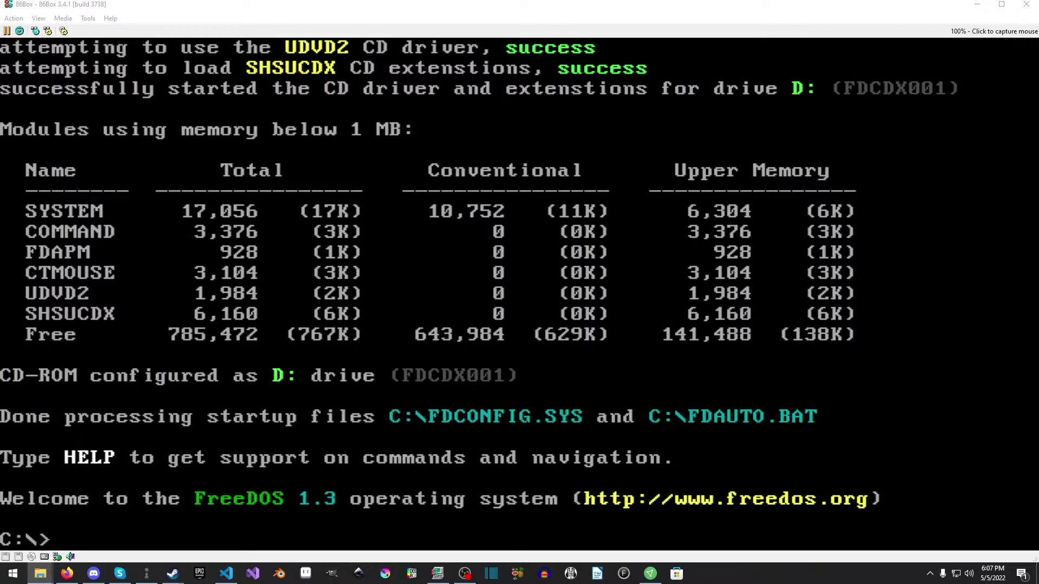
Step: Switch to File Explorer, create a folder named DEVEL inside D:\FreeDOS\YTDOS and open it
key(alt+Tab)
drag(605, 125, 359, 72)
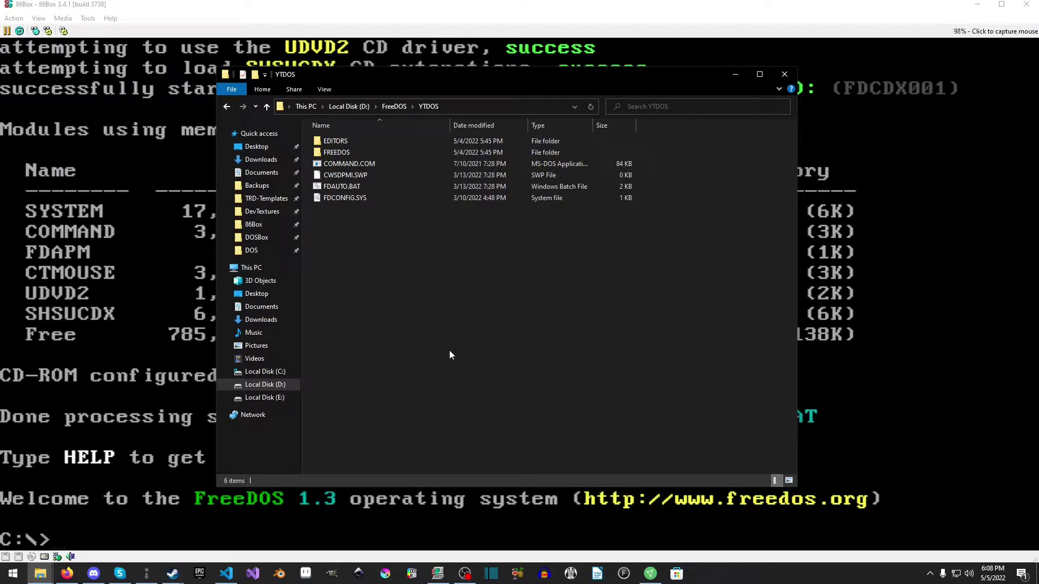
right_click(369, 264)
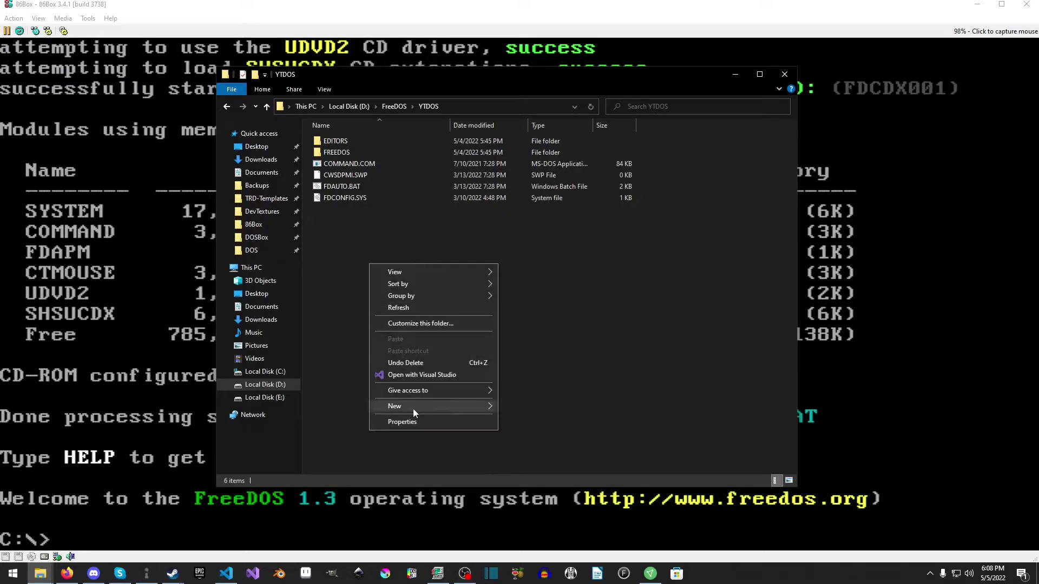
mouse_move(460, 407)
click(526, 407)
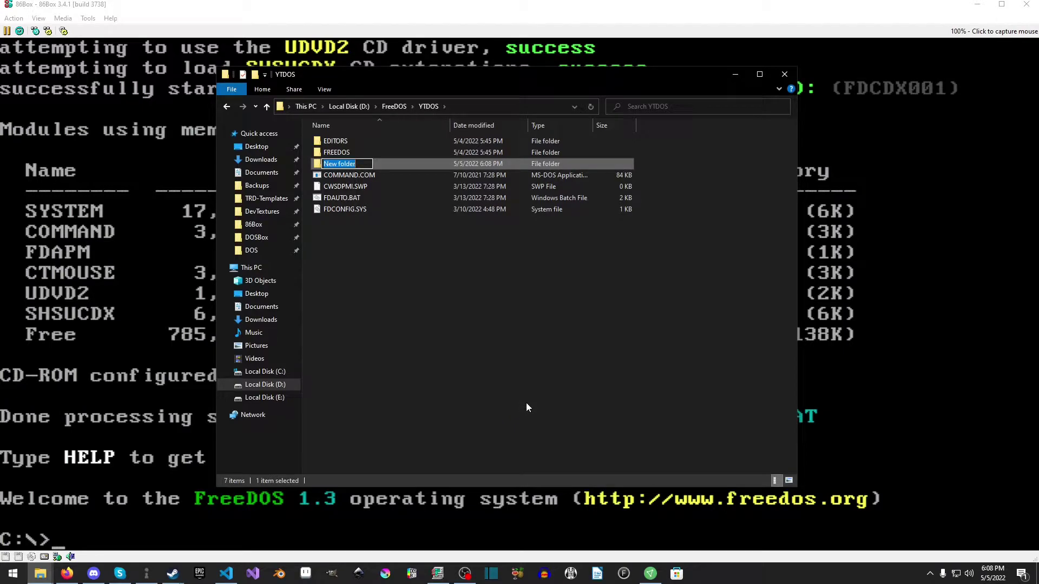
text(DEVEL)
key(Return)
key(Return)
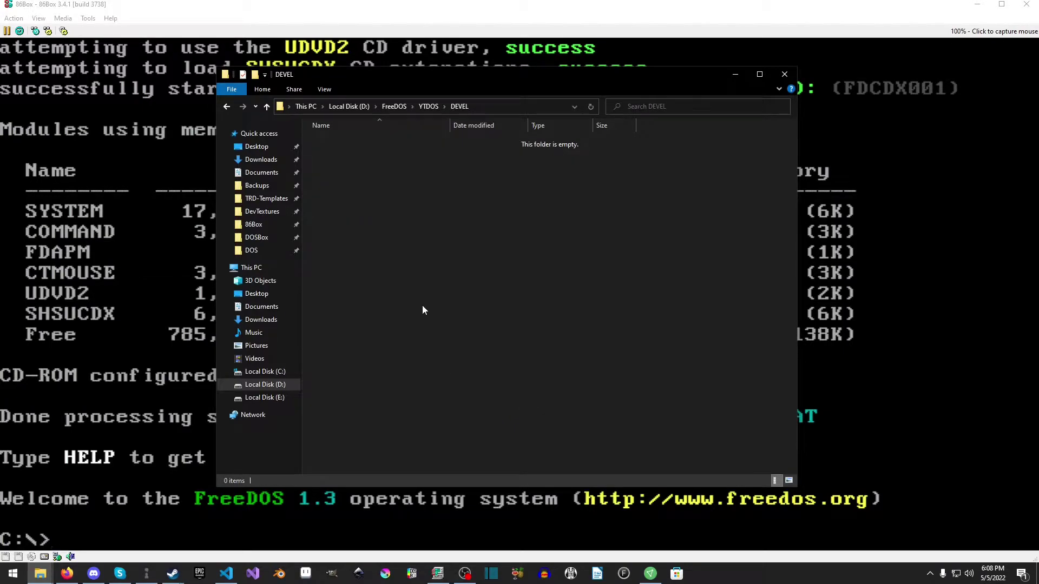
Step: Create a subfolder named QBASIC inside the DEVEL folder
right_click(423, 309)
mouse_move(478, 460)
click(648, 446)
text(Q)
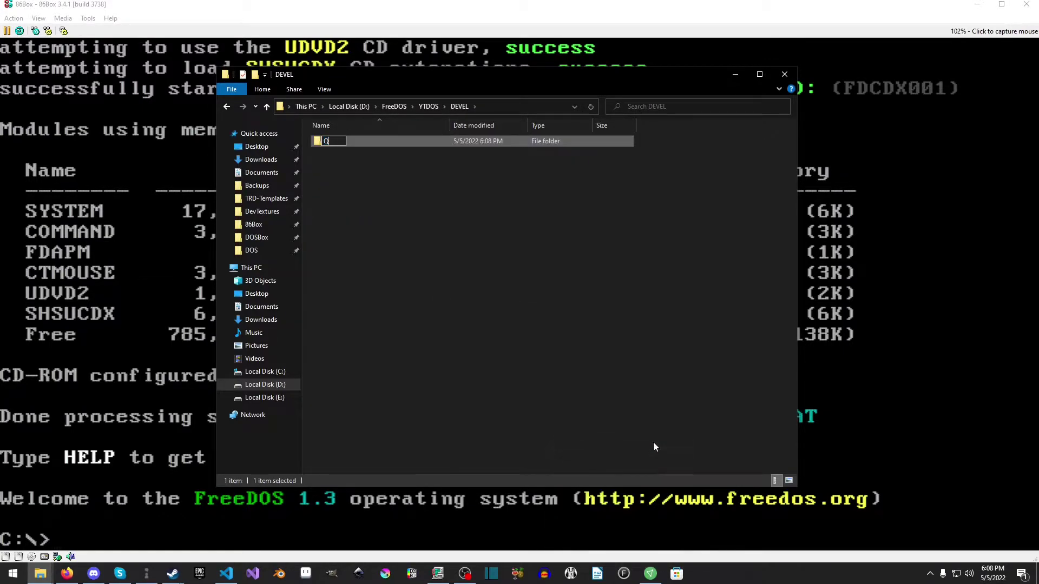
text(BASIC)
key(Return)
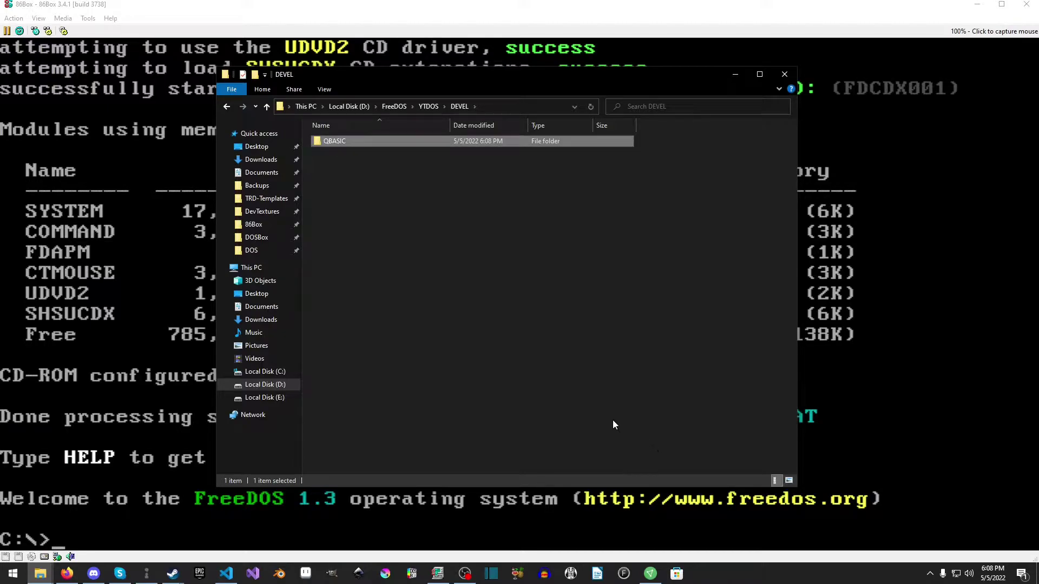
Step: Open the QBASIC folder and copy in the SAMPLES folder, QBASIC.EXE, QBASIC.HLP, QBASIC.INI and README.TXT
key(Return)
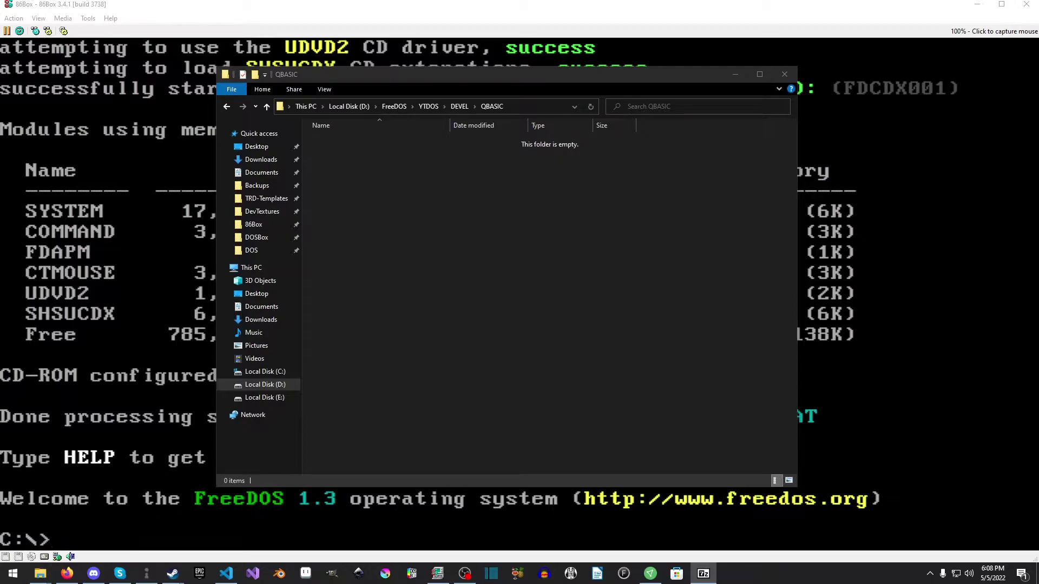
drag(556, 212, 556, 212)
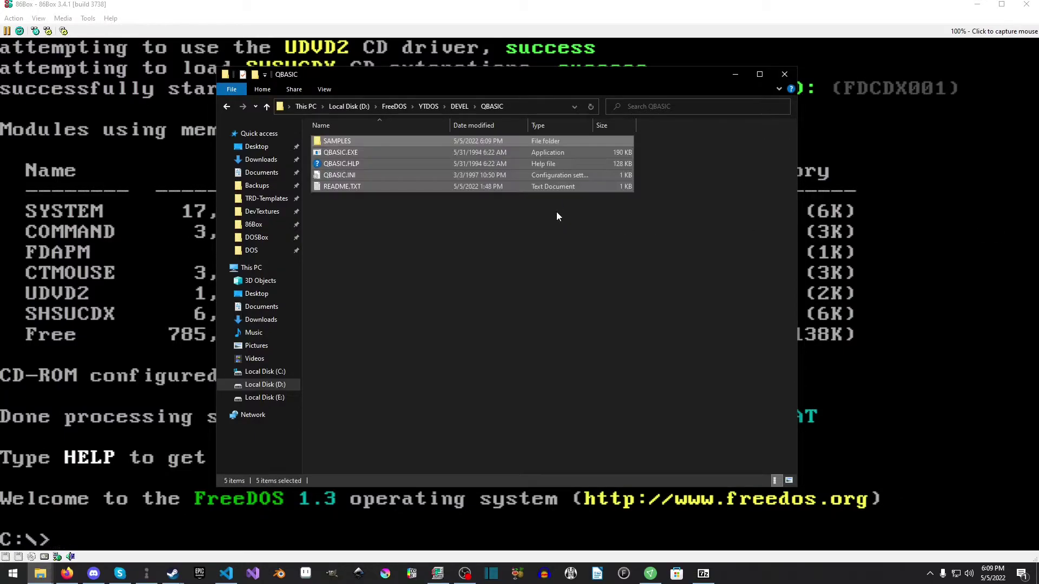
Step: Read the copy and path instructions in README.TXT and close the file
click(421, 189)
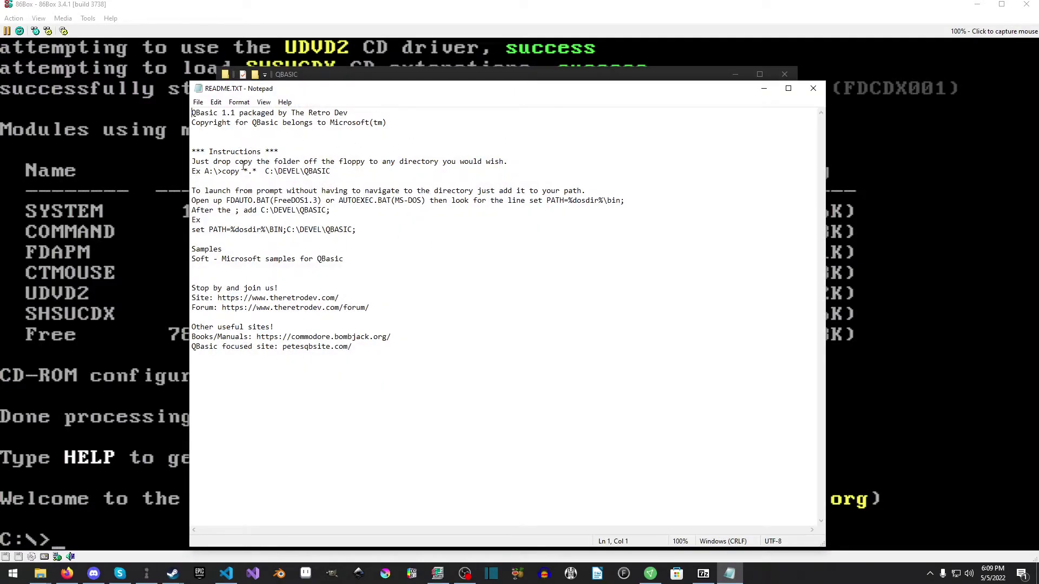
drag(352, 170, 186, 171)
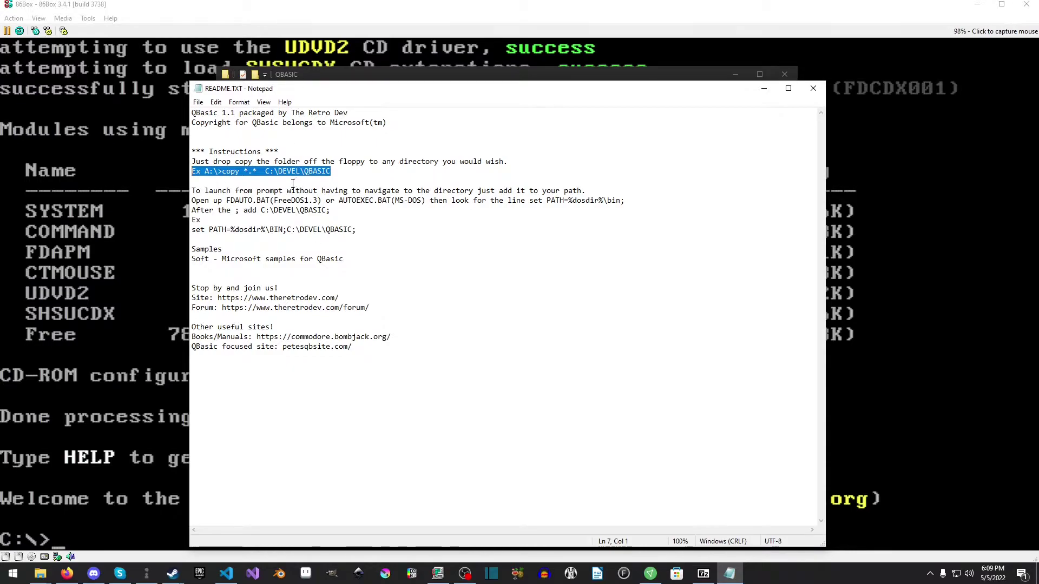
click(424, 260)
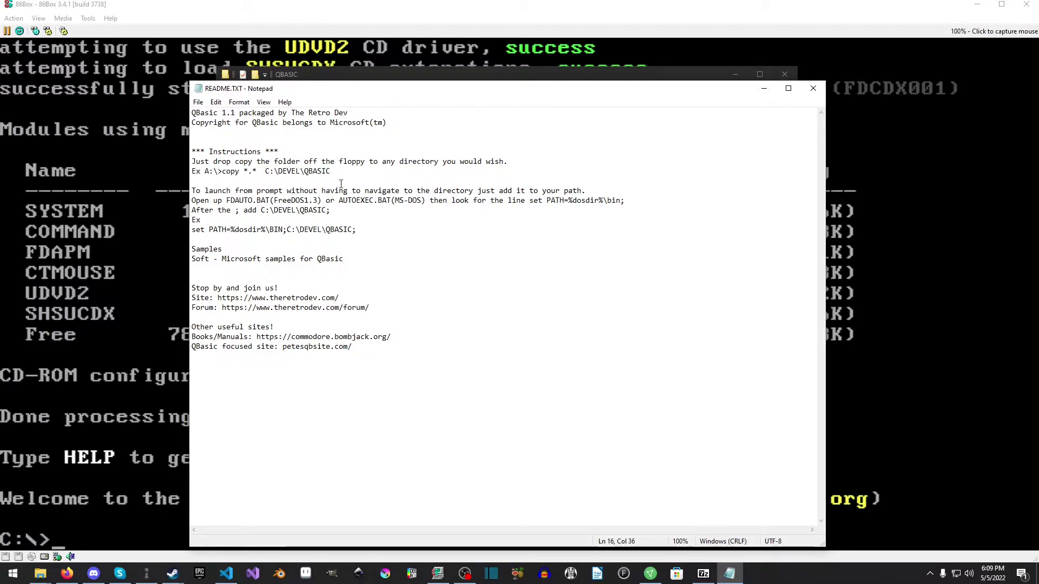
click(811, 97)
click(669, 287)
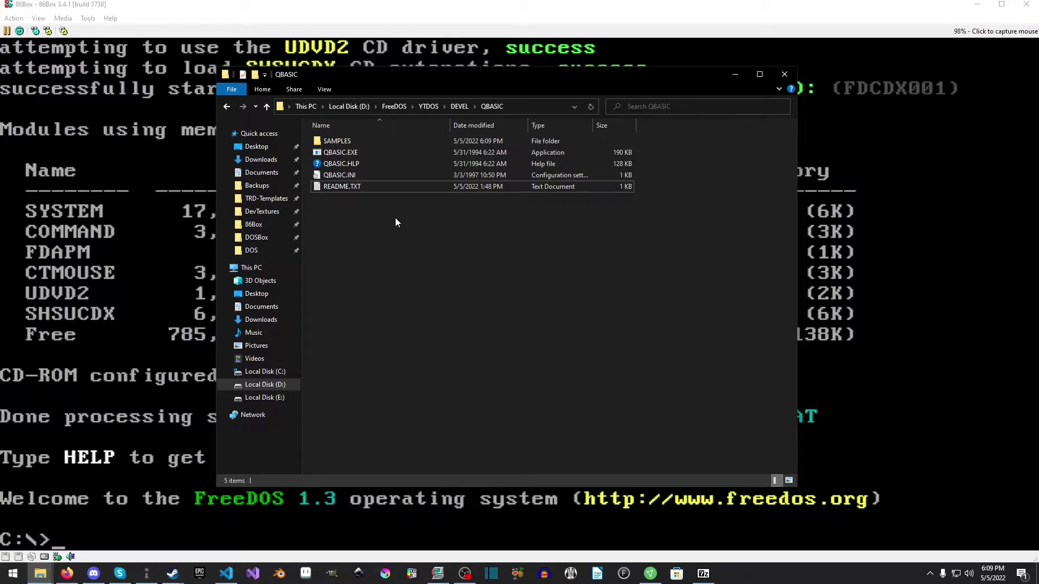
Step: Look over the sample files in the SAMPLES folder and return to the QBASIC folder
double_click(368, 141)
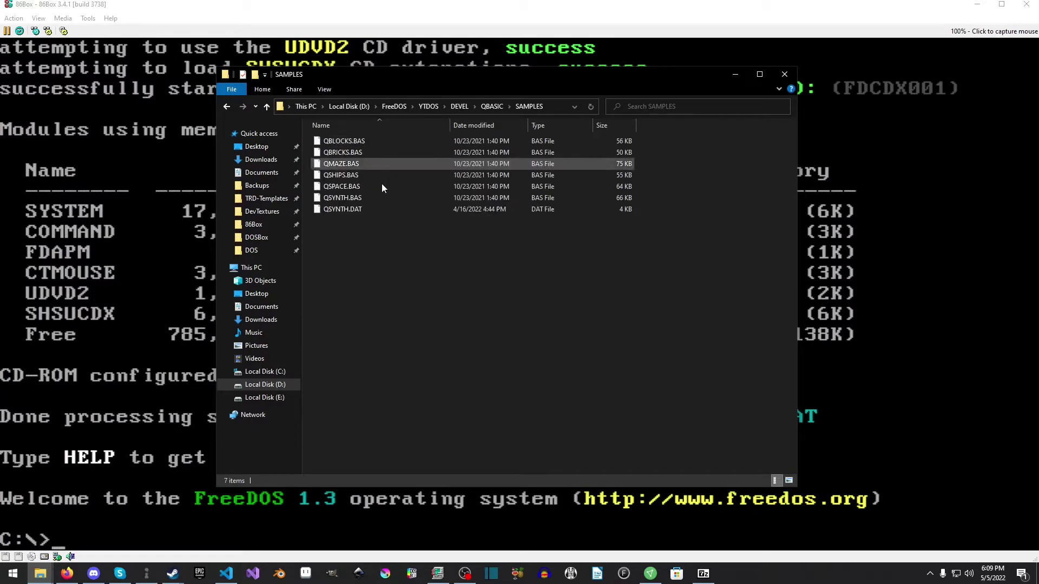
drag(374, 253, 346, 133)
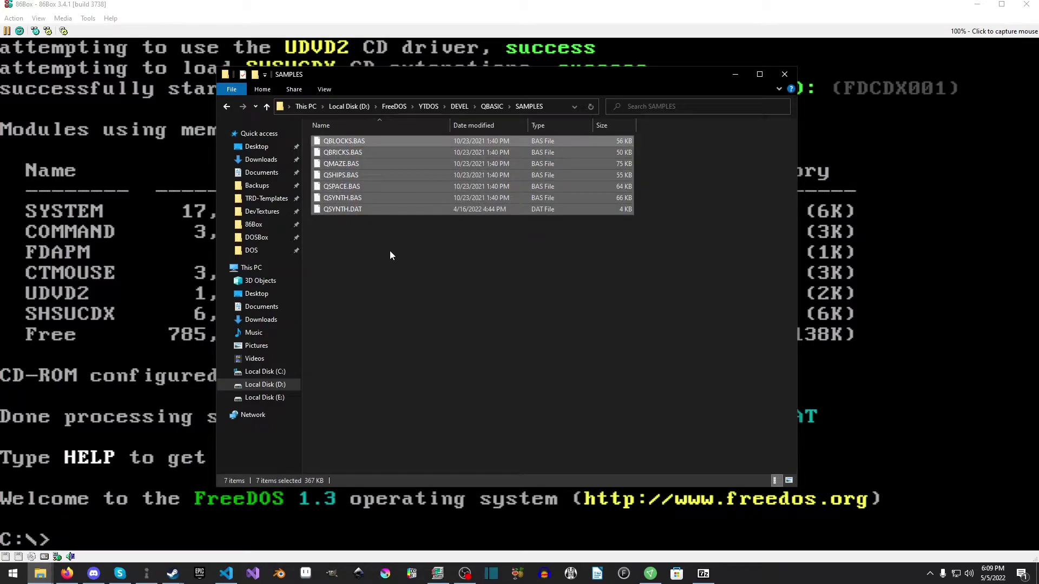
click(390, 251)
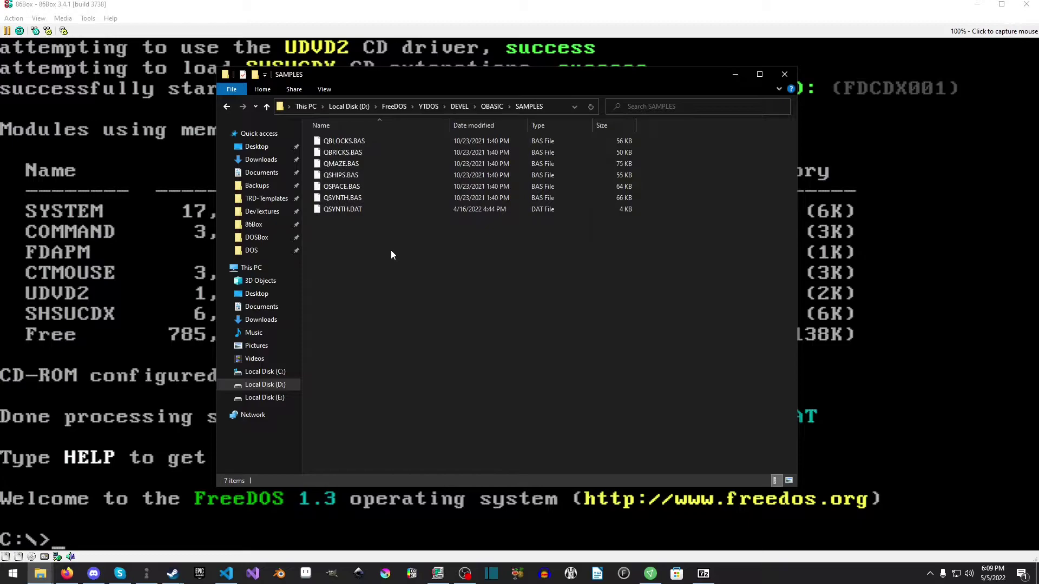
key(BackSpace)
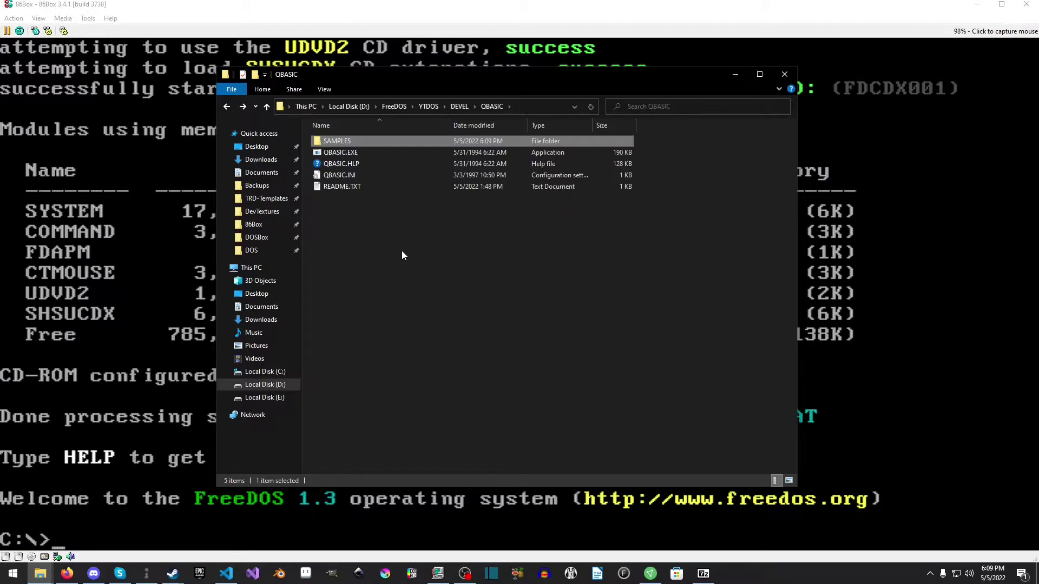
click(401, 252)
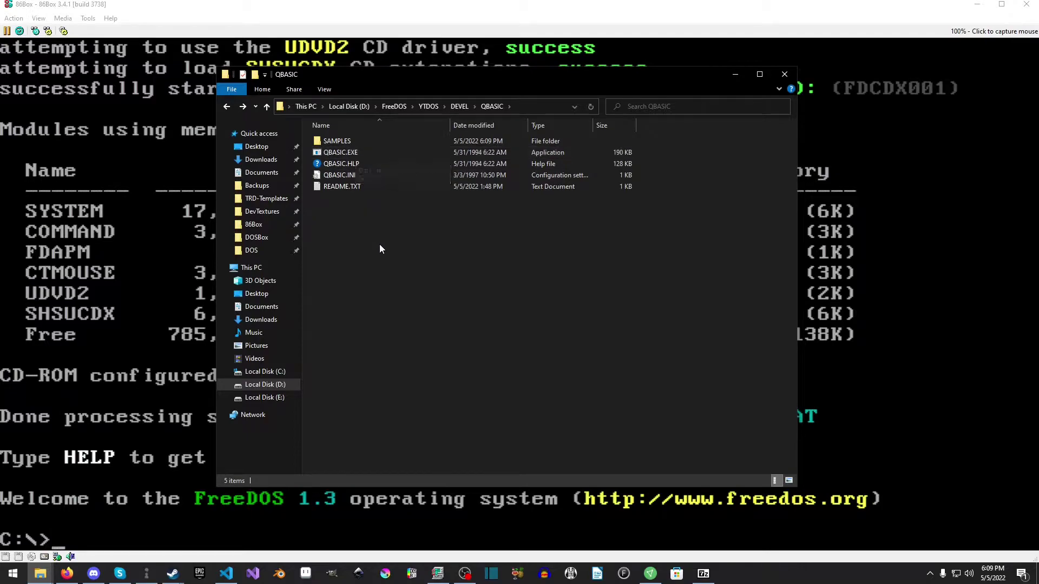
Step: Go back up to the YTDOS folder and open FDAUTO.BAT for editing in Notepad
key(BackSpace)
key(BackSpace)
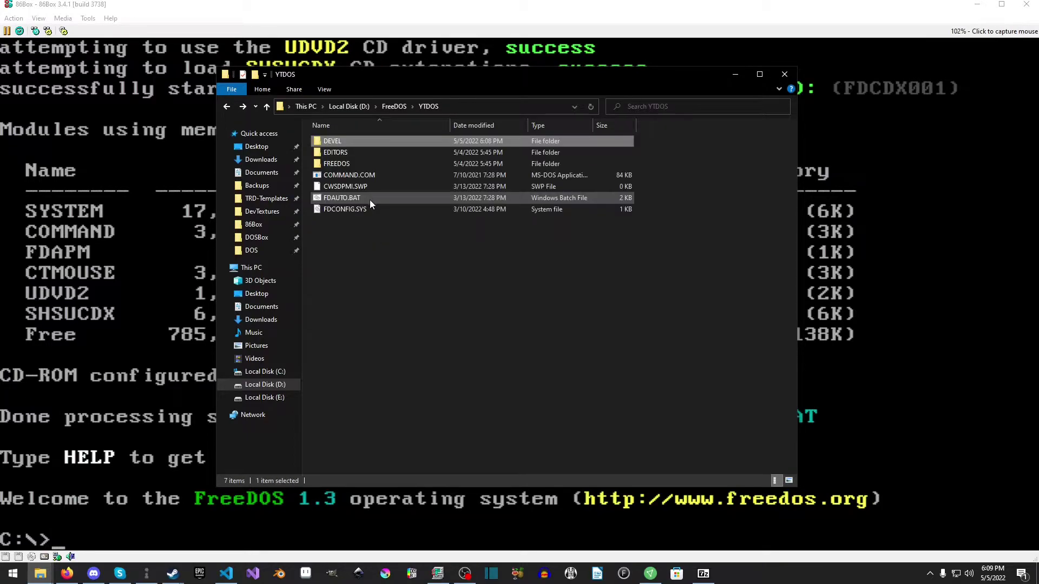
click(376, 251)
right_click(355, 198)
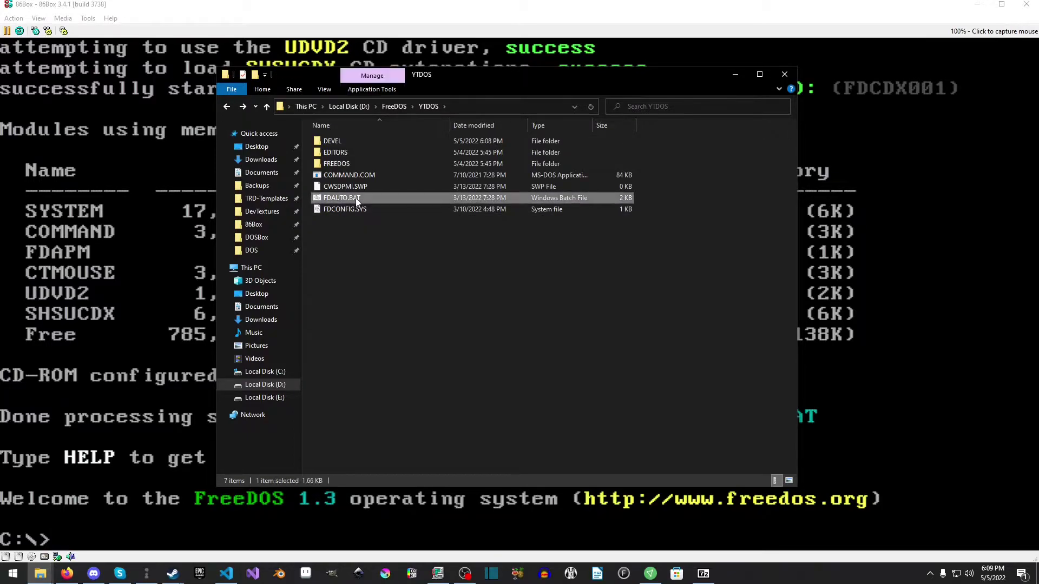
click(391, 219)
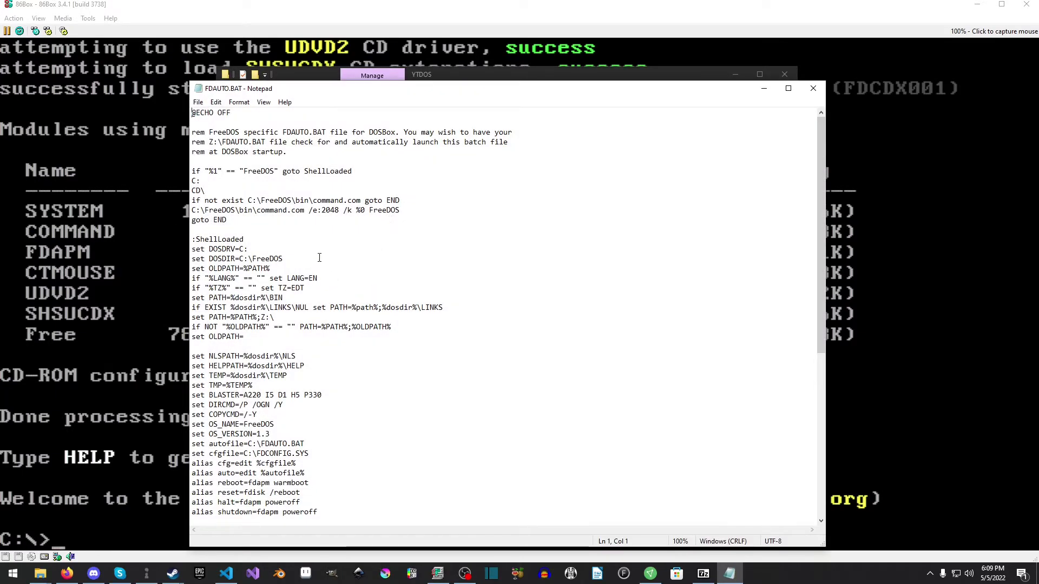
Step: Append ;C:\DEVEL\QBASIC; to the line set PATH=%dosdir%\BIN in FDAUTO.BAT and save the file
click(389, 291)
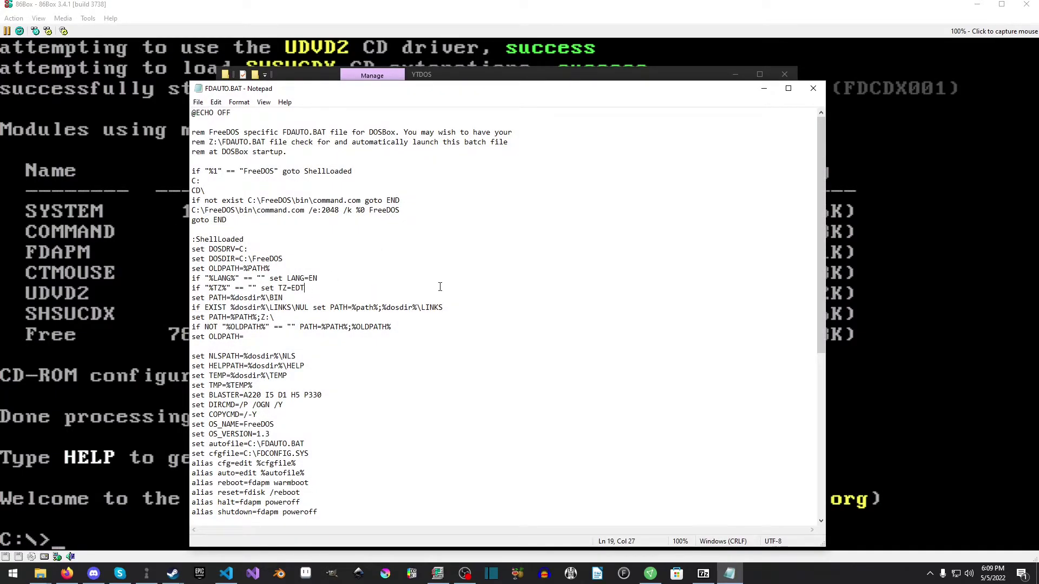
click(401, 298)
drag(415, 93, 476, 95)
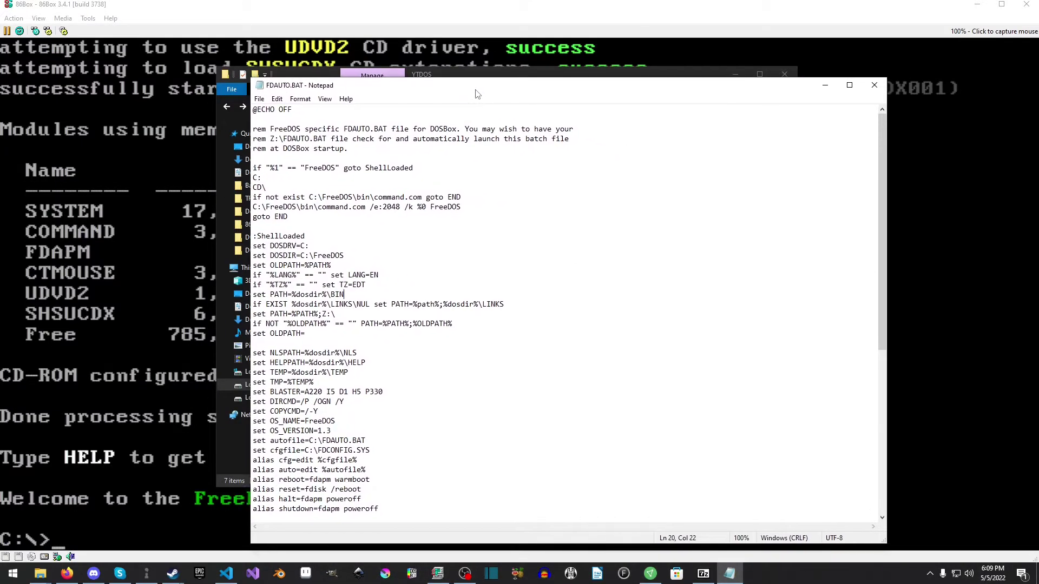
text(;C:\DEVEL\QBASIC)
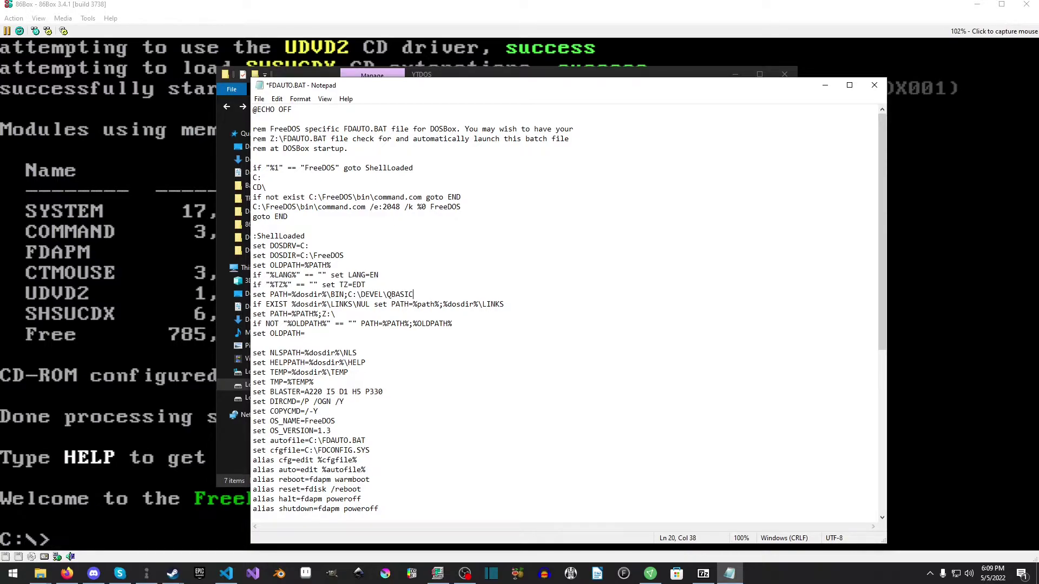
text(;)
key(ctrl+s)
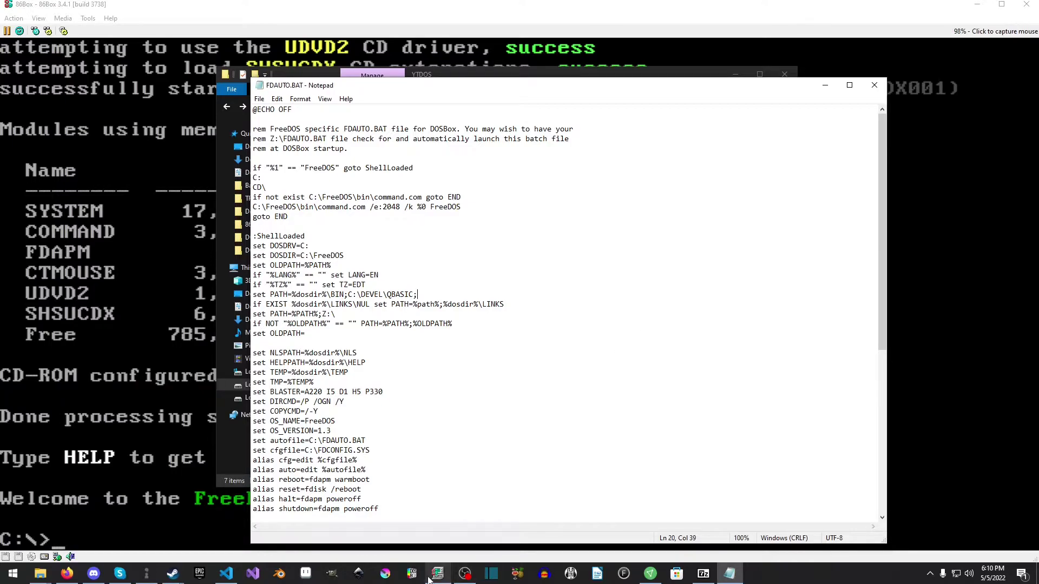
Step: Launch DOSBox Staging, start qbasic from the C:\ prompt and dismiss its welcome dialog
click(411, 573)
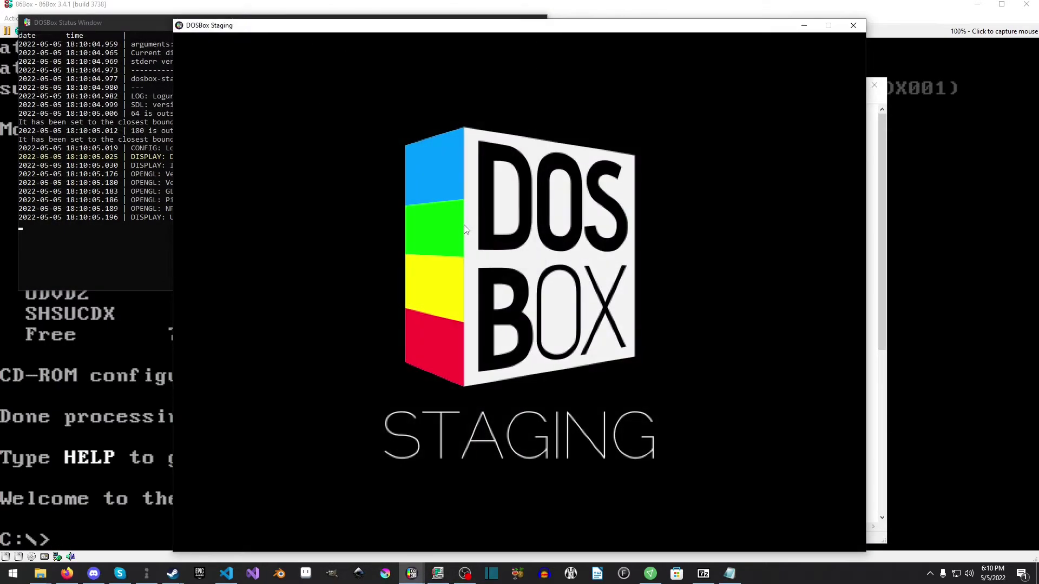
text(q)
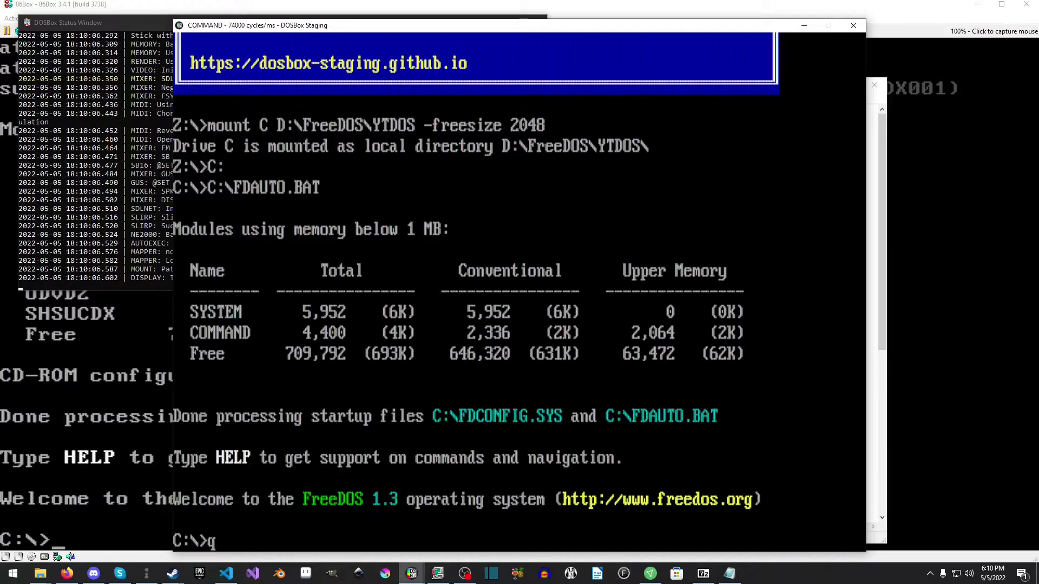
text(basic)
key(Return)
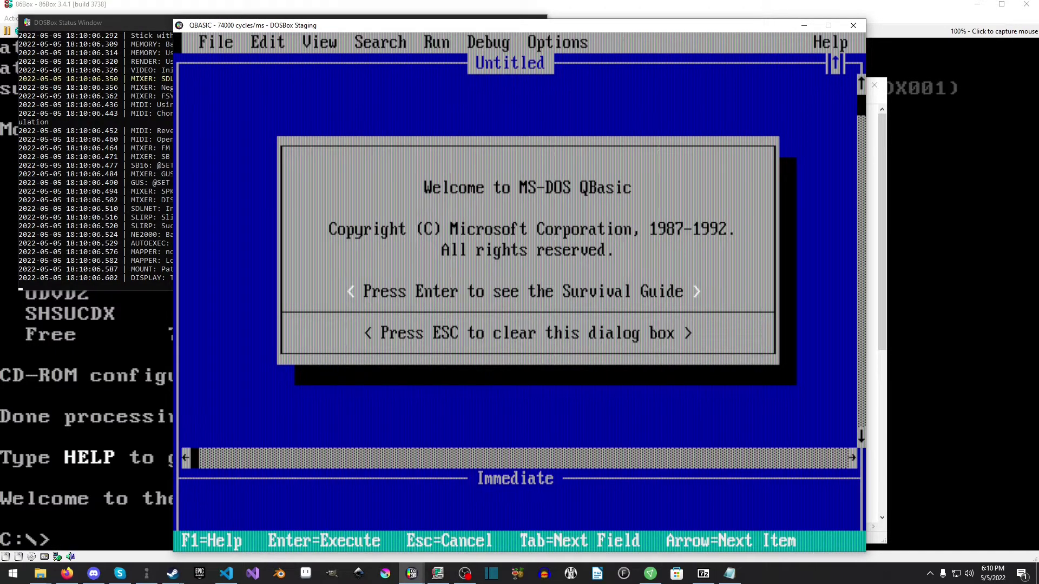
key(Escape)
text(print)
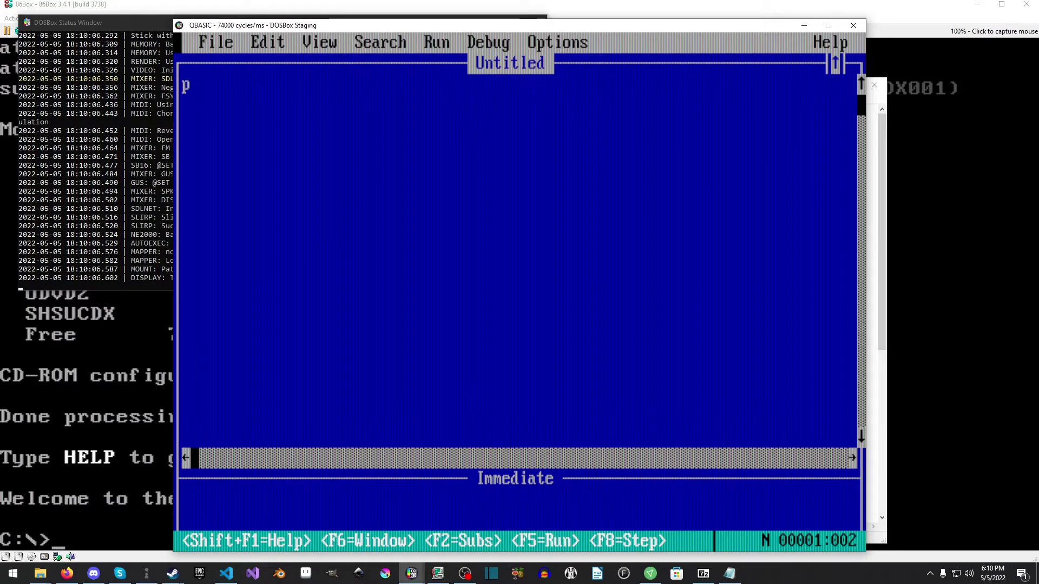
key(Home)
key(Delete)
key(Delete)
key(Delete)
key(Delete)
key(Delete)
key(Delete)
Step: Write a three-line QBasic program: CLS, SCREEN 0 and PRINT "Hello YouTube!"
text(cls)
key(Return)
text(screen 0)
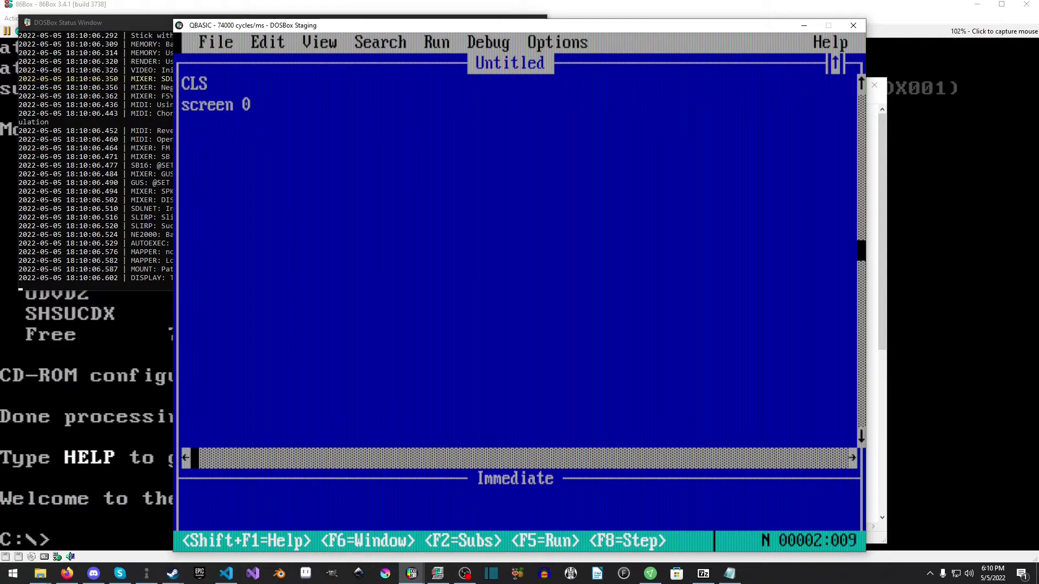
key(Return)
text(print)
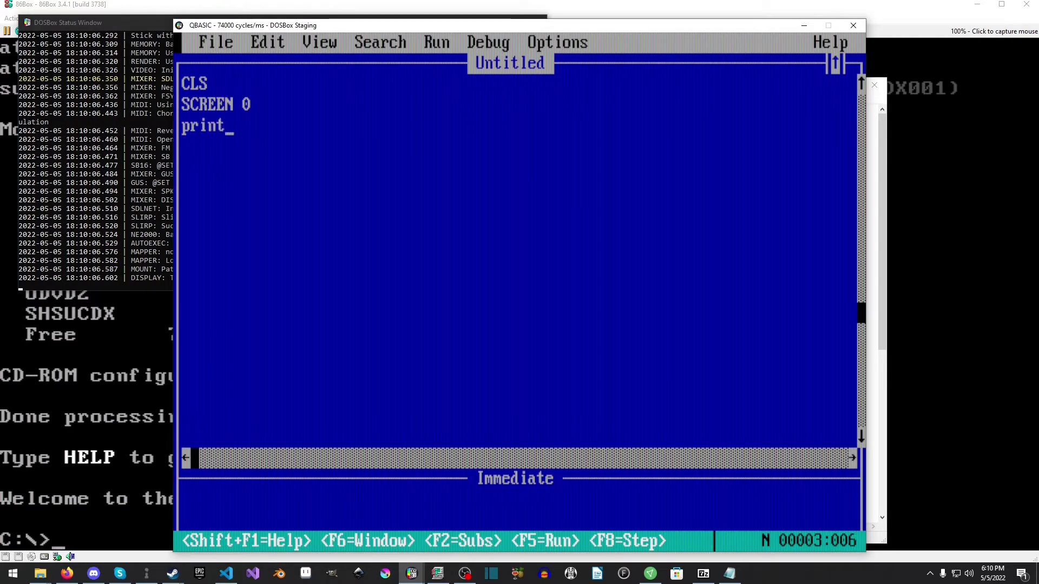
text("Hello YouTube)
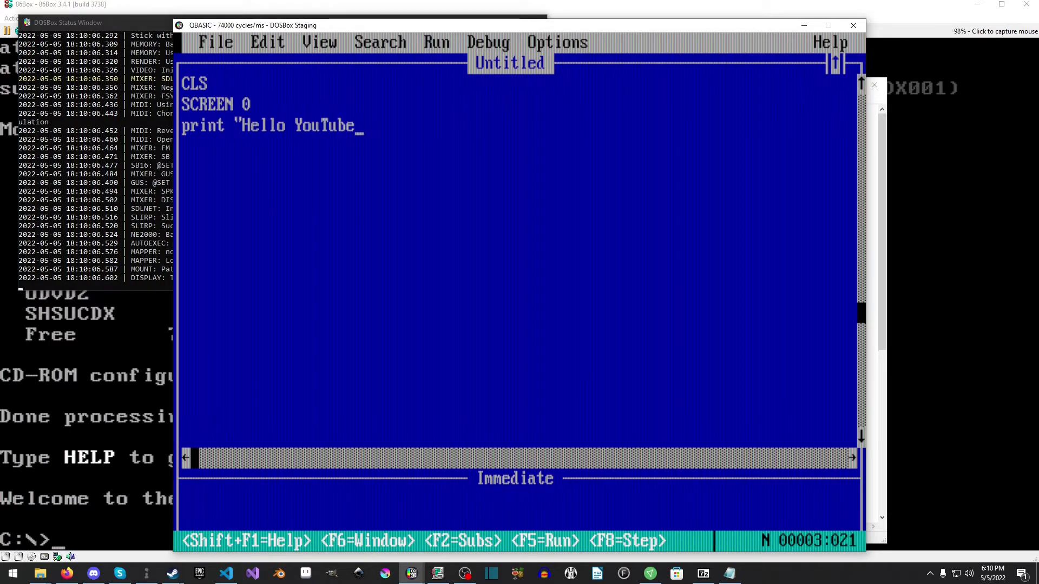
text(!")
Step: Run the QBasic program, return to the editor and close DOSBox Staging without saving the program
key(F5)
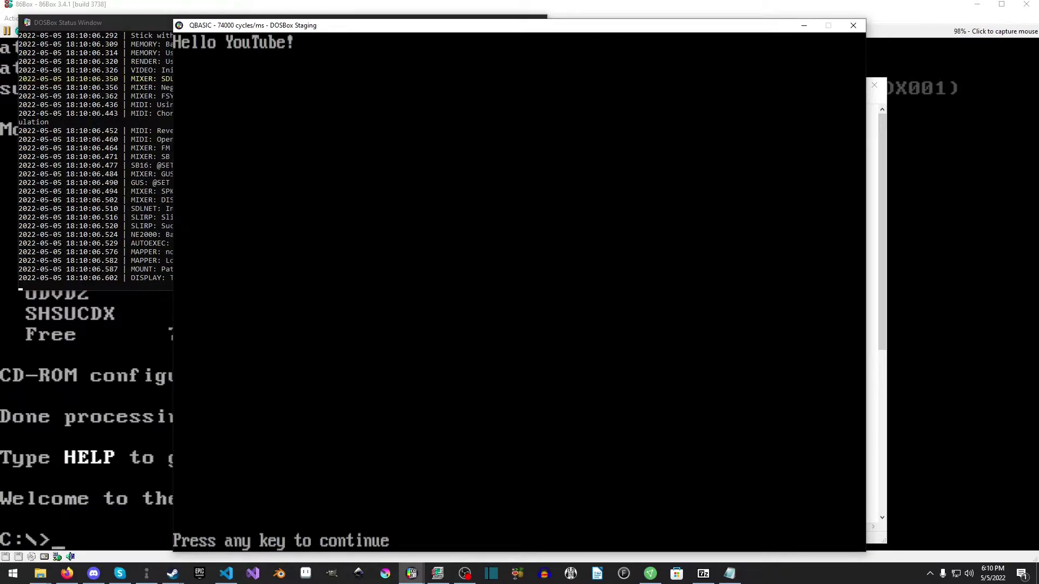
key(space)
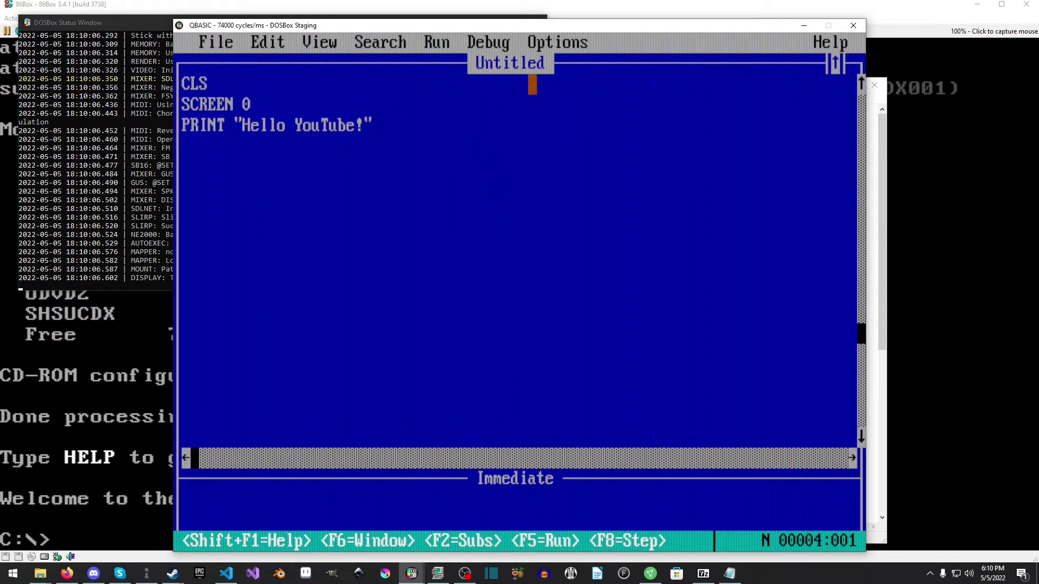
click(142, 20)
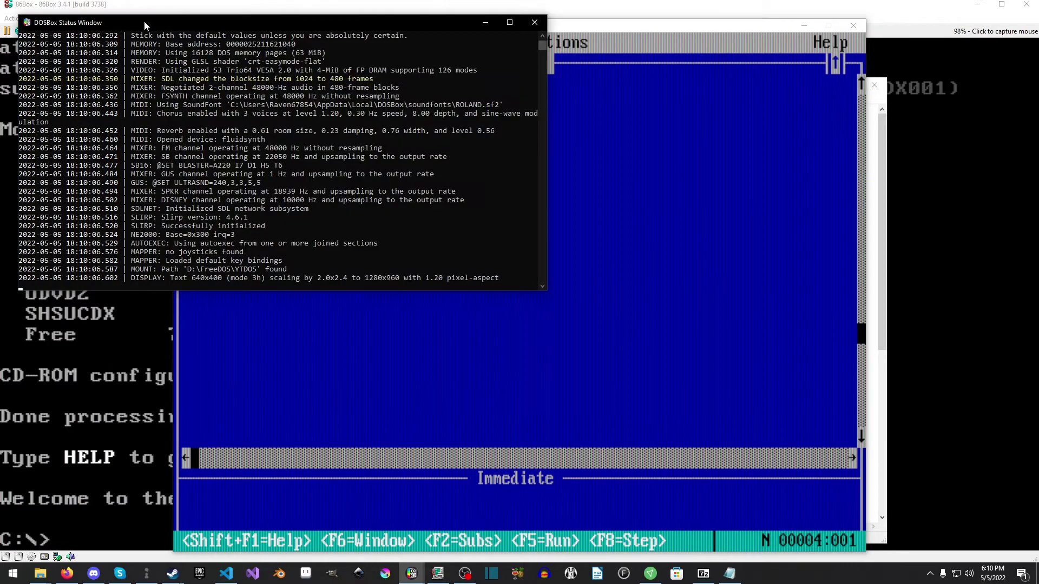
click(535, 22)
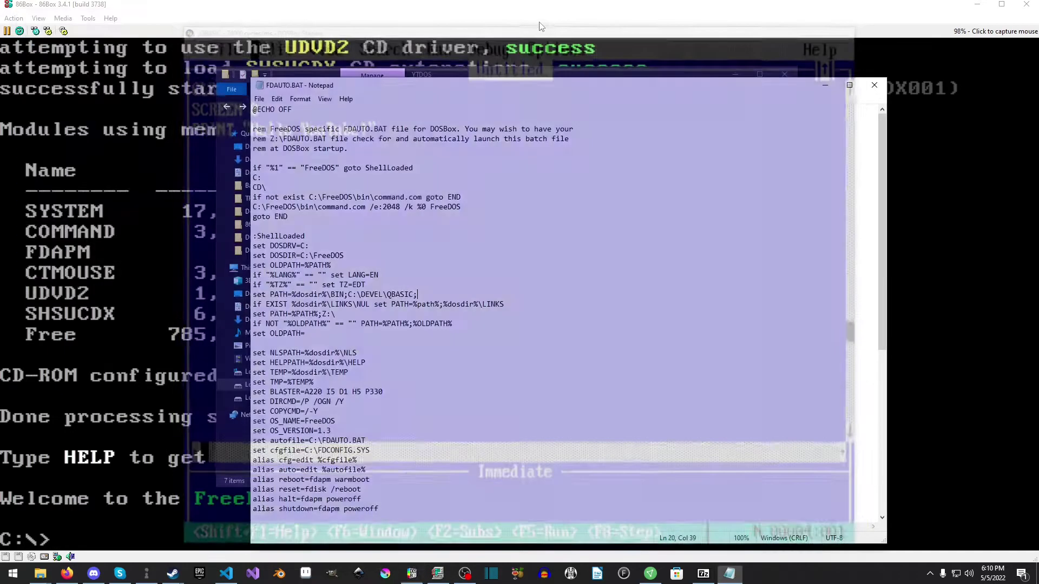
Step: Close FDAUTO.BAT in Notepad, move the YTDOS folder window off the desktop area and switch to 86Box
click(874, 85)
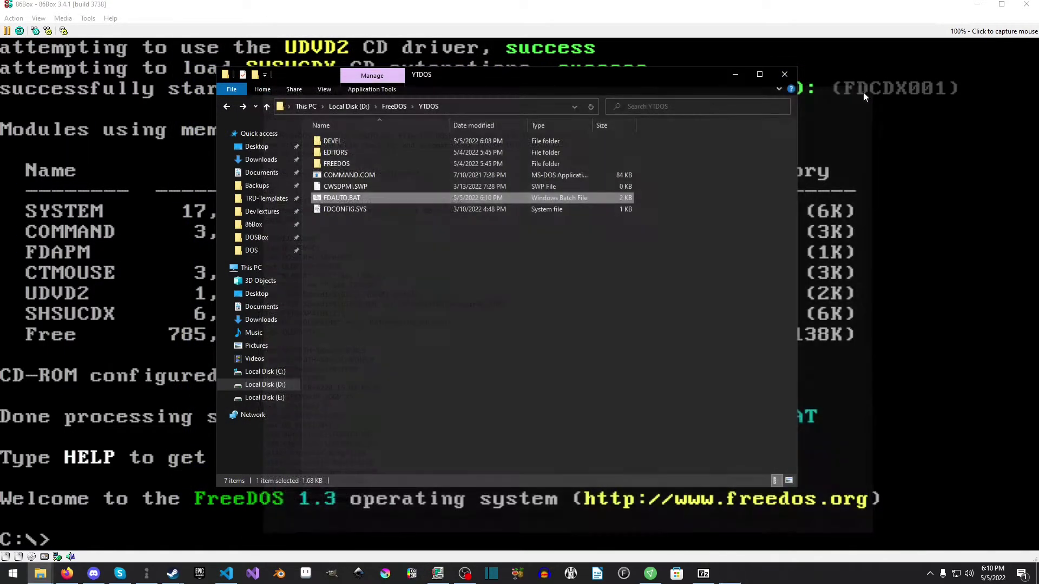
drag(488, 76, 1038, 97)
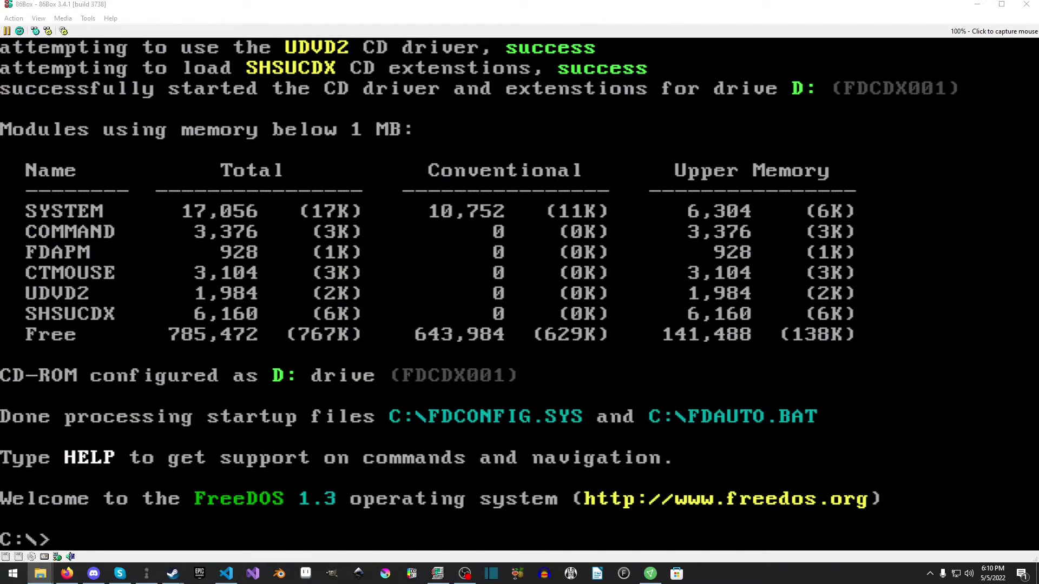
click(535, 4)
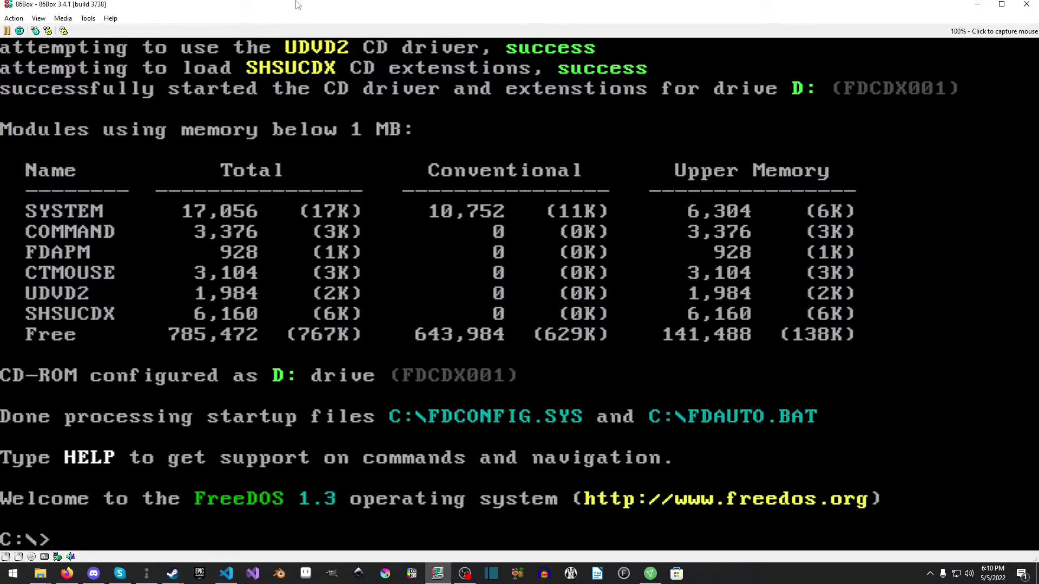
Step: Mount the existing image QBASIC.img from the discs\PROGRAMS folder in the first floppy drive
click(6, 557)
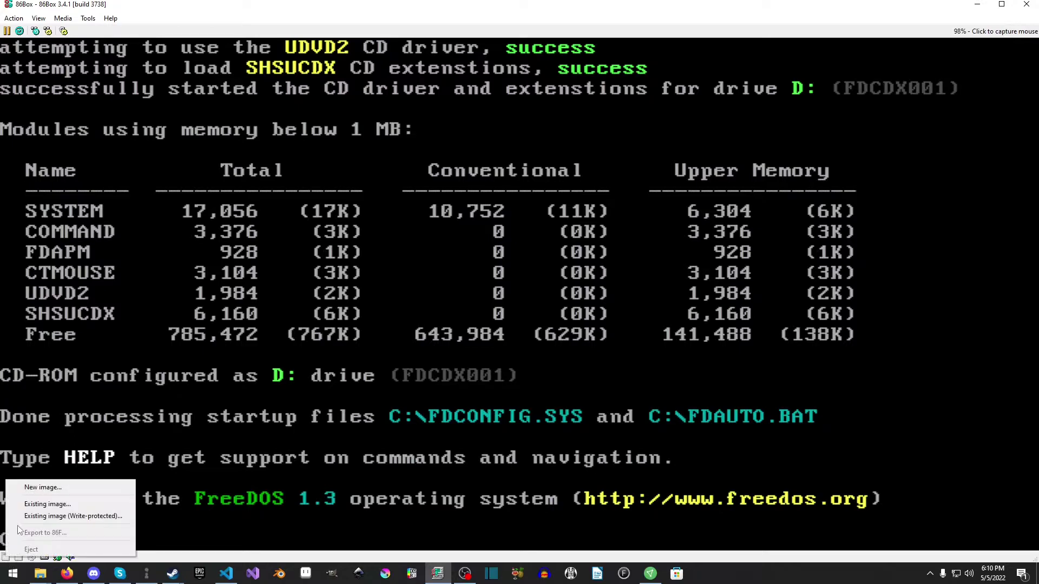
click(47, 504)
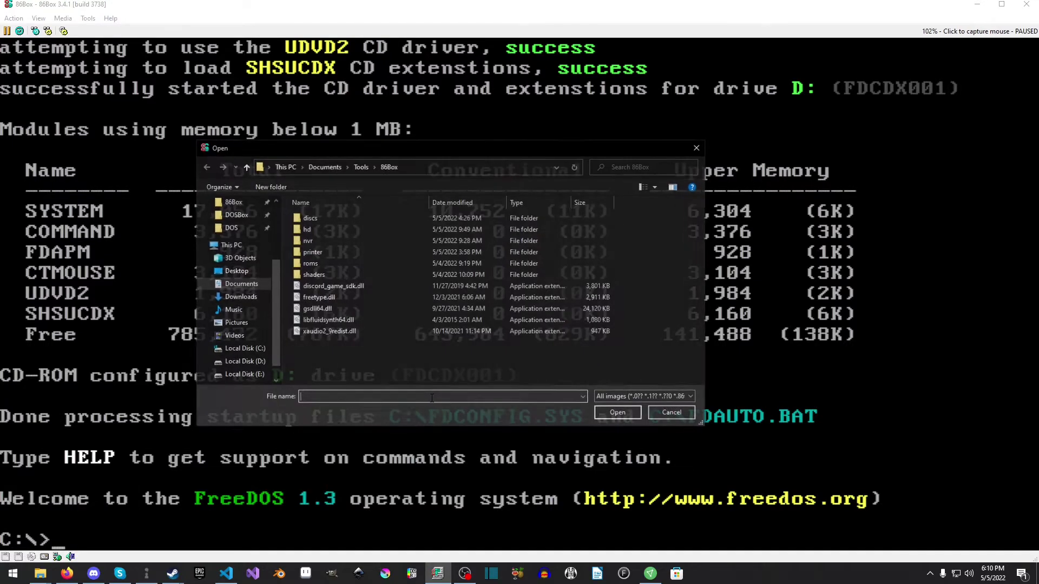
double_click(326, 219)
double_click(346, 250)
double_click(348, 219)
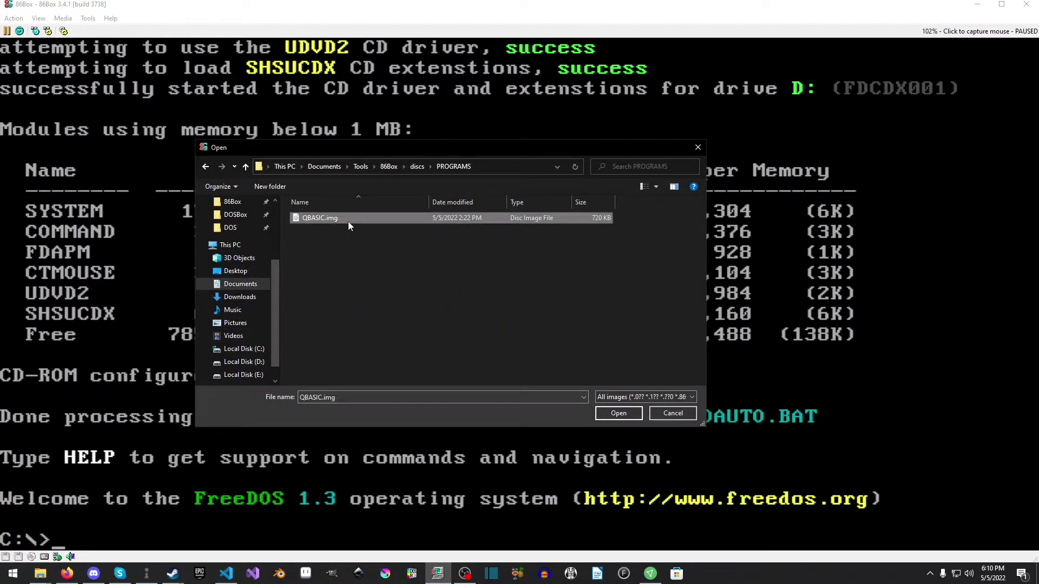
Step: Switch to drive A: and list the files on the floppy
text(A:)
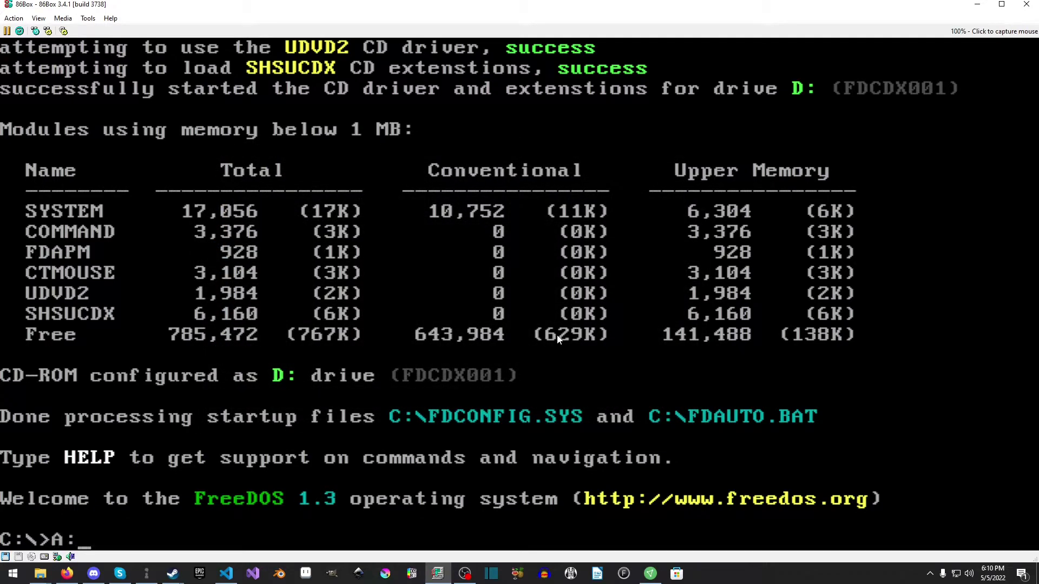
key(Return)
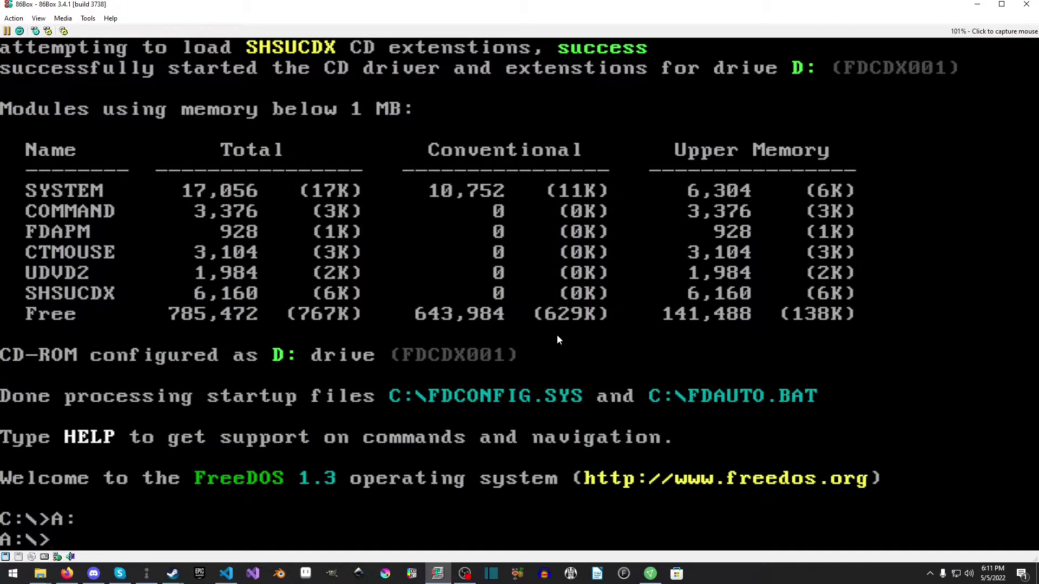
text(dir)
key(Return)
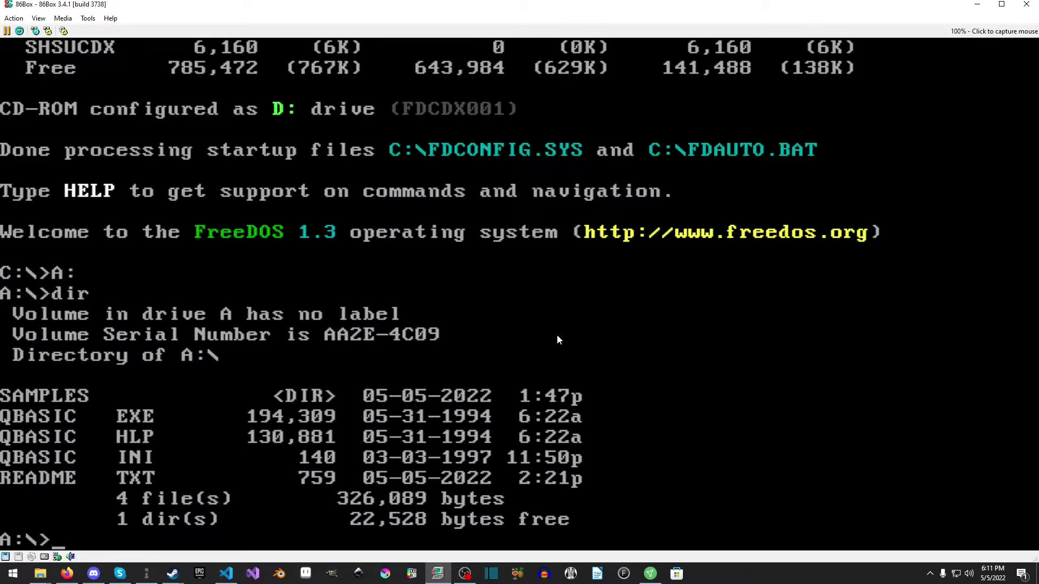
Step: Read readme.txt on the floppy through to its end with the more command
text(more readme.txt)
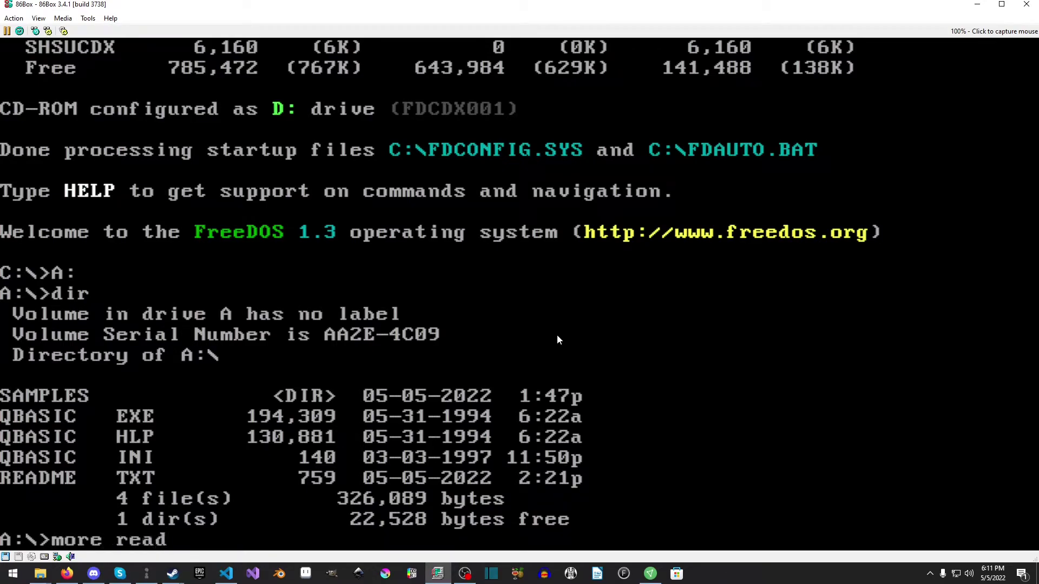
key(Return)
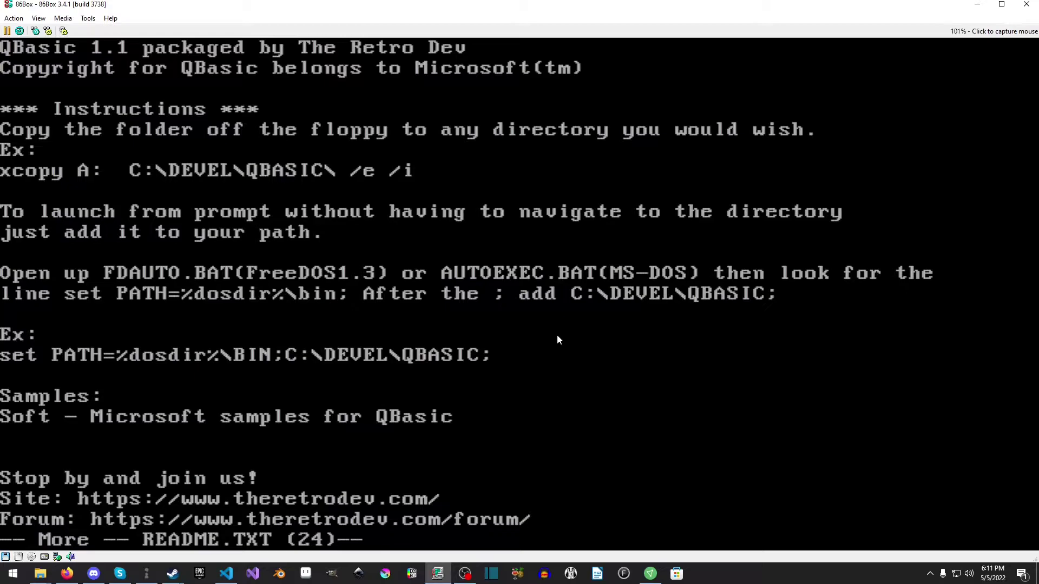
key(space)
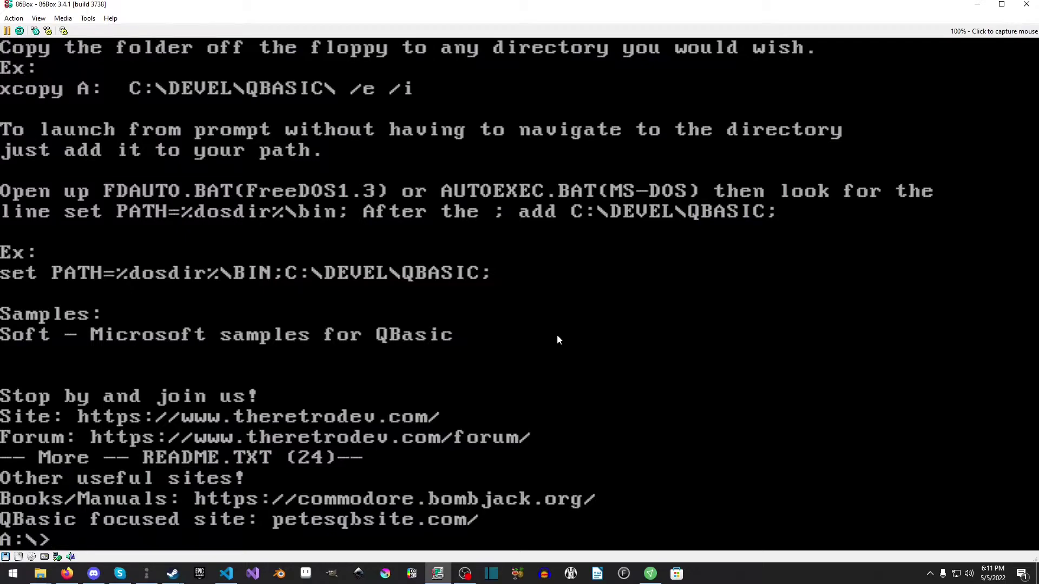
Step: Copy the whole floppy to the hard disk with xcopy A: C:\DEVEL\QBASIC\ /e /i
text(xcopy )
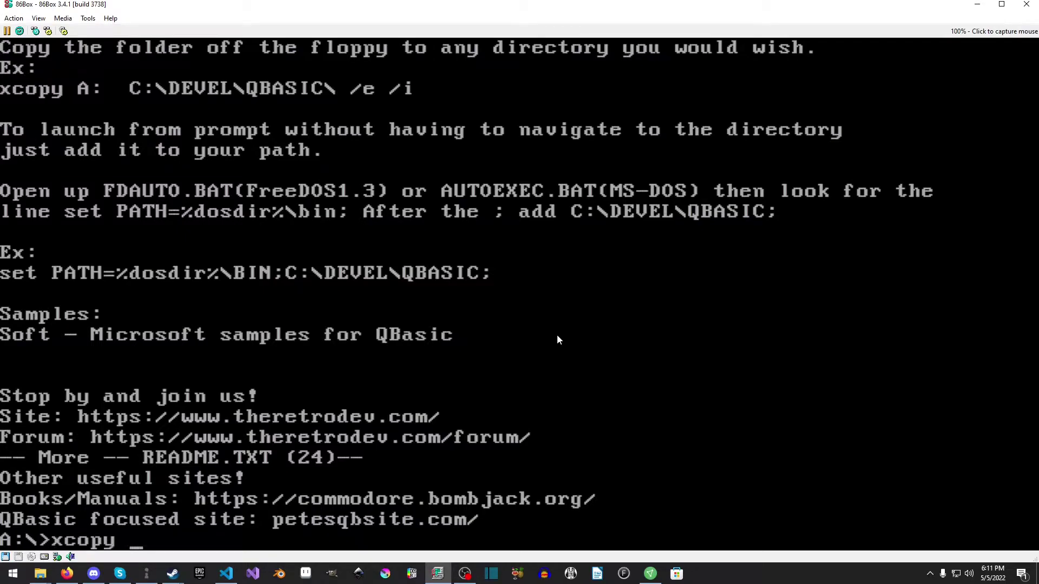
text(A: C:\DEVEL\Q)
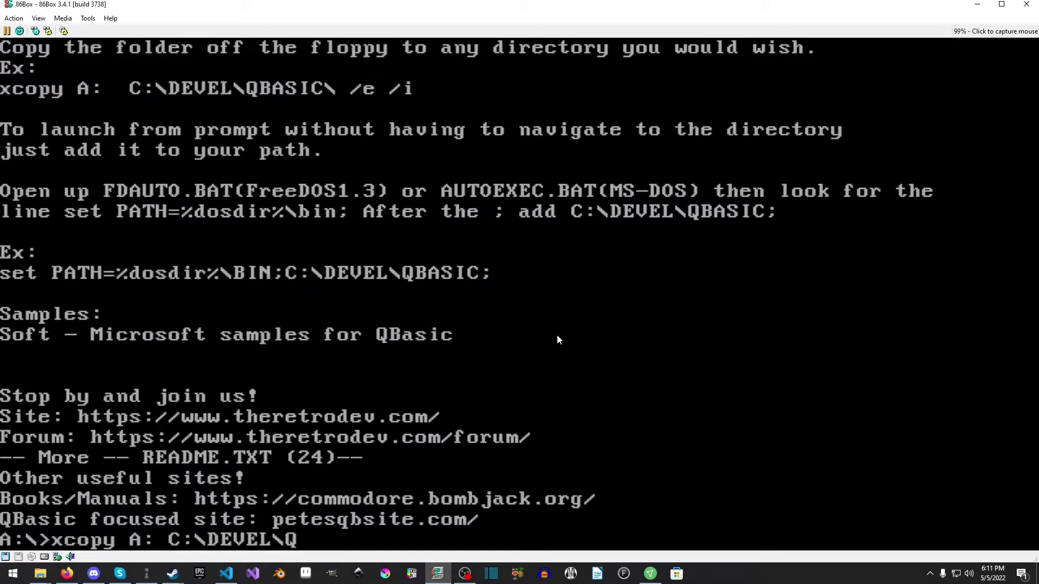
text(BASIC\ /e)
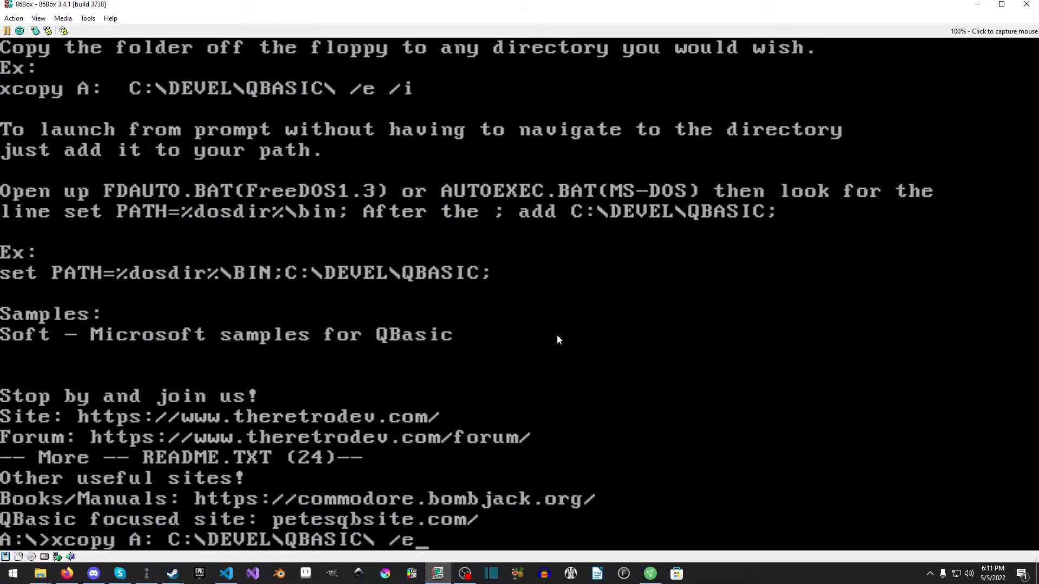
text( /i)
key(Return)
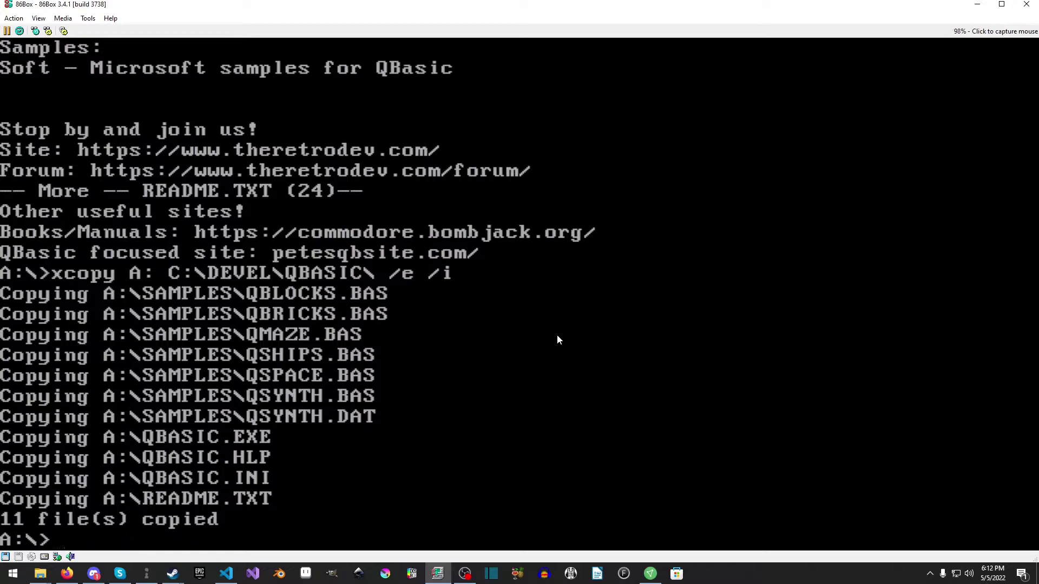
Step: Return to drive C: and open fdauto.bat in the FreeDOS edit program
text(C:)
key(Return)
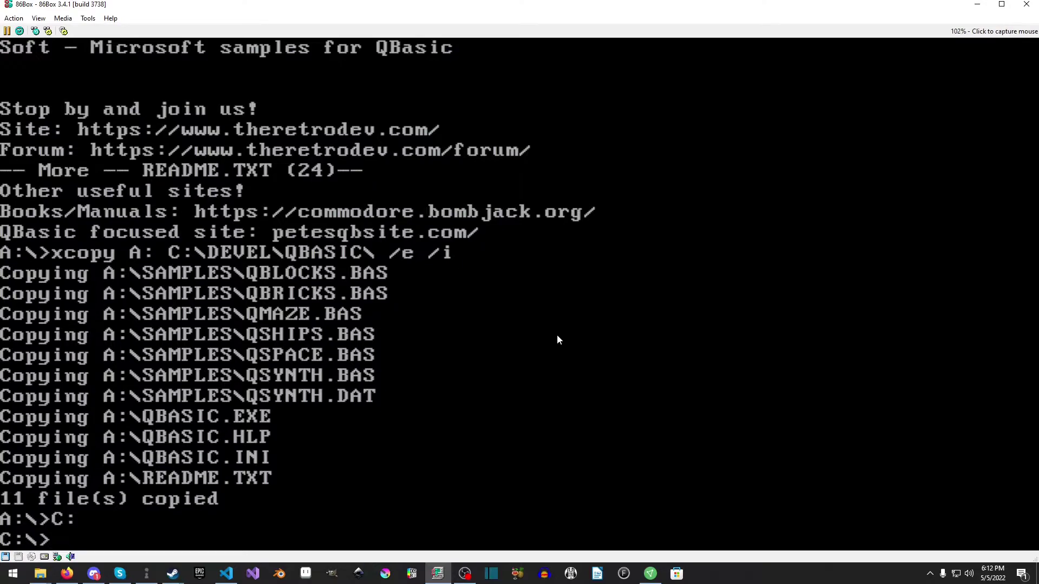
text(edit fdauto.bat)
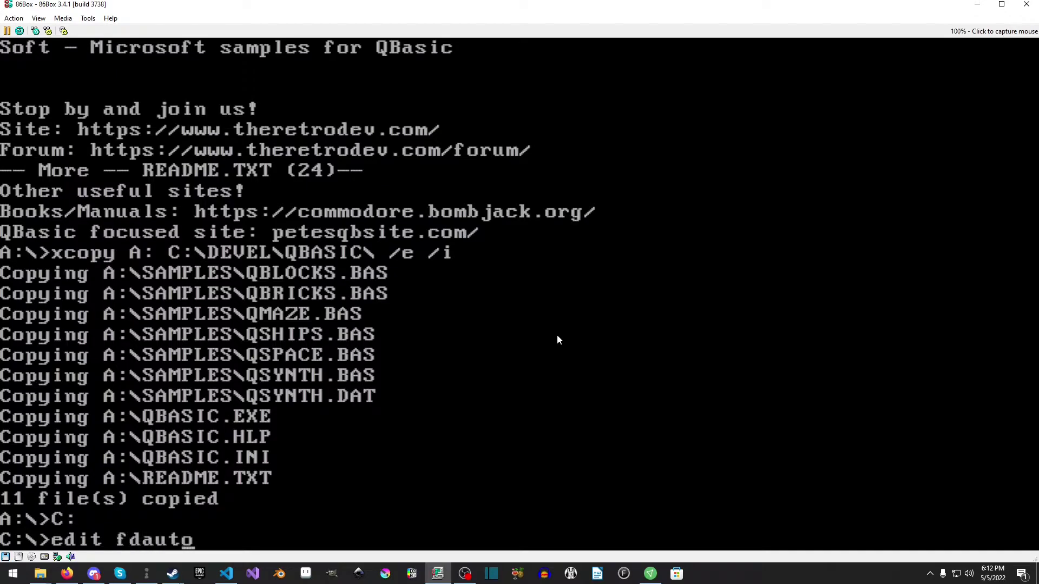
key(Return)
Step: Append C:\DEVEL\QBASIC; to the end of the set PATH line in FDAUTO.BAT, keep the change and exit the editor
key(Down)
key(Down)
key(Down)
key(Down)
key(Down)
key(Down)
key(Down)
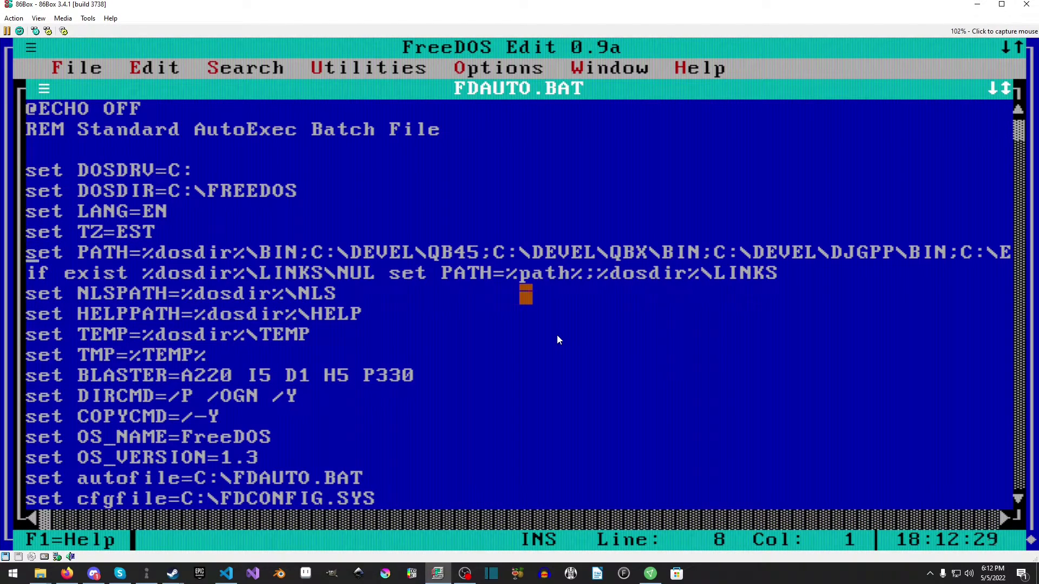
key(End)
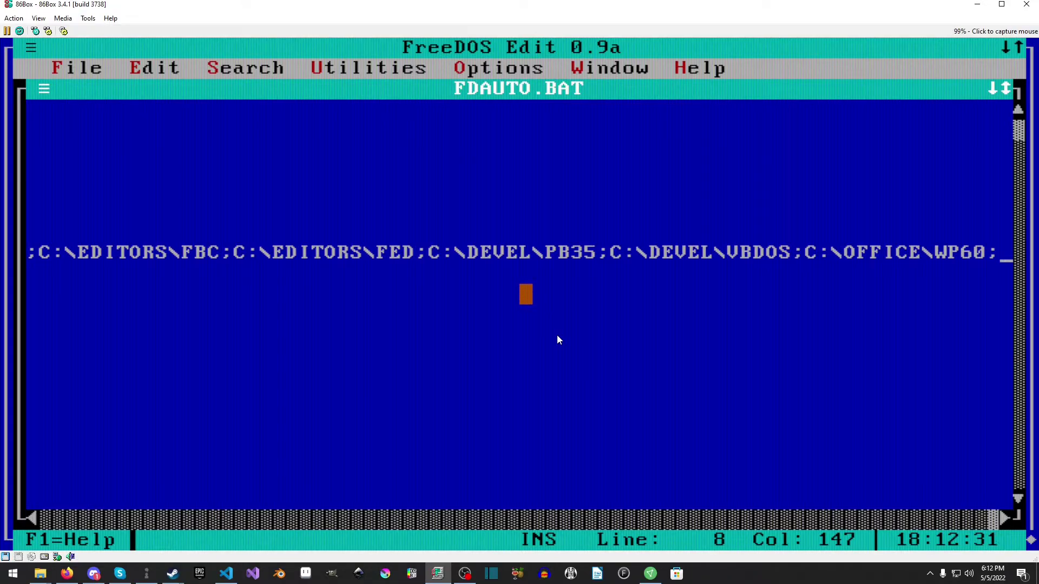
text(C:\)
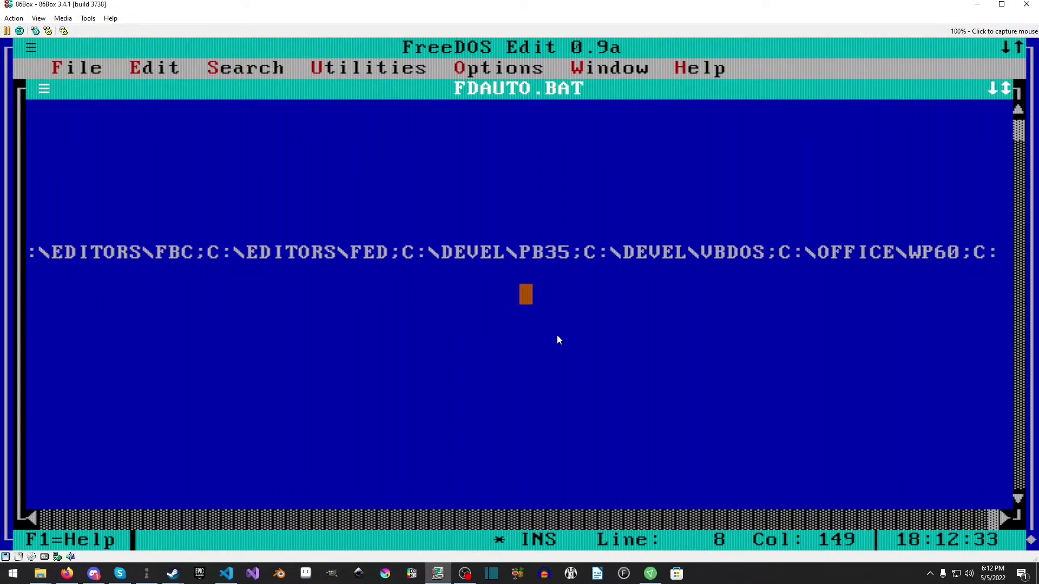
text(DEVEL\)
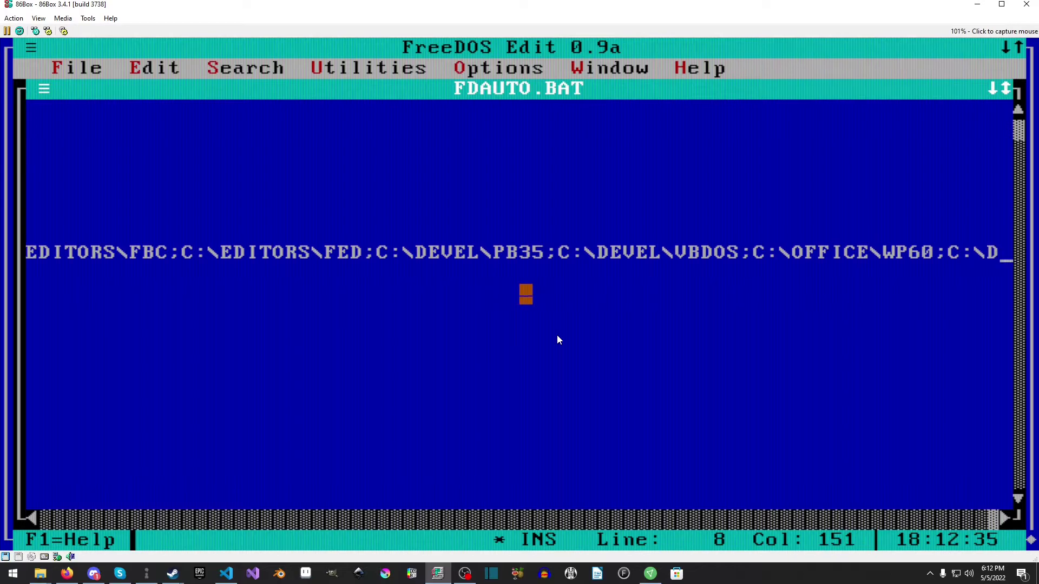
text(QBASIC;)
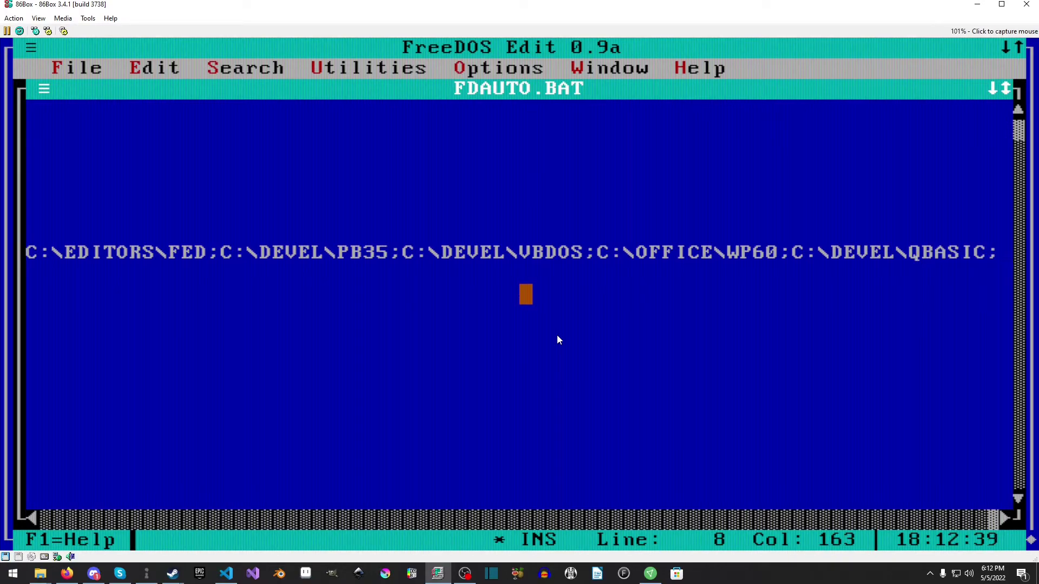
key(alt+f)
text(x)
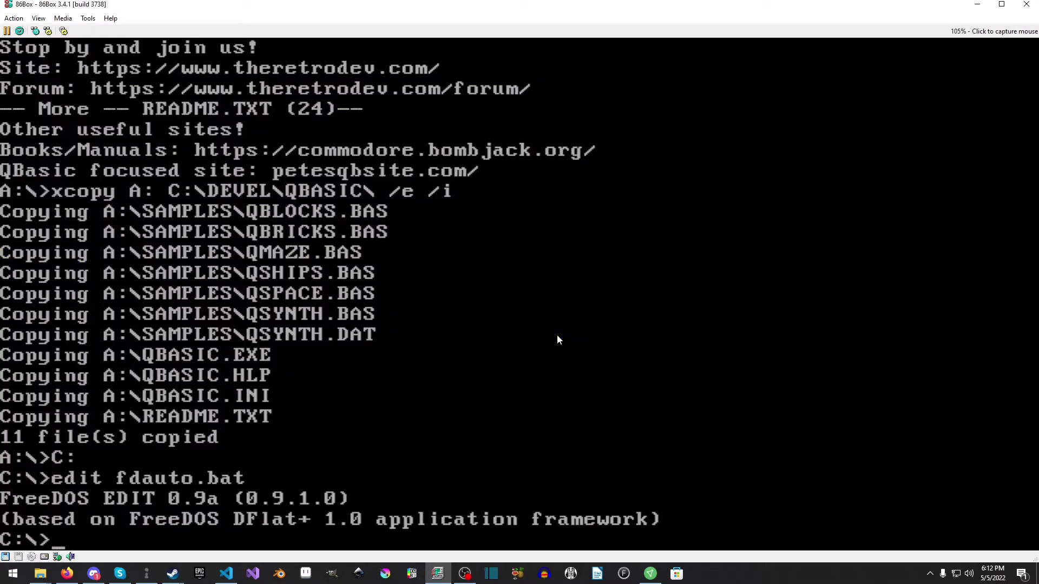
Step: Reboot the emulated machine, show it full screen and load FreeDOS with JEMMEX (more compatible)
text(reboot)
key(Return)
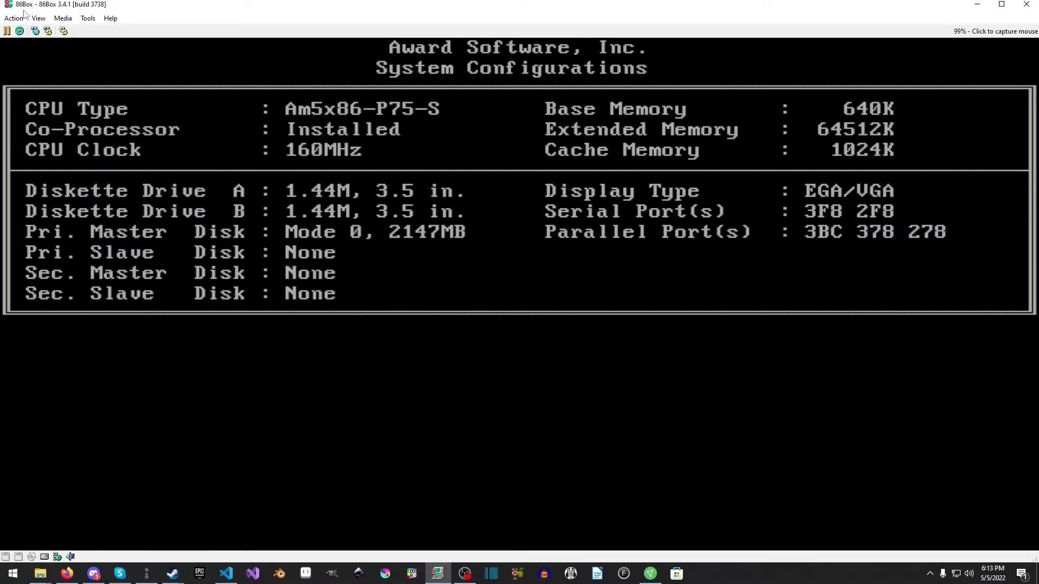
click(21, 32)
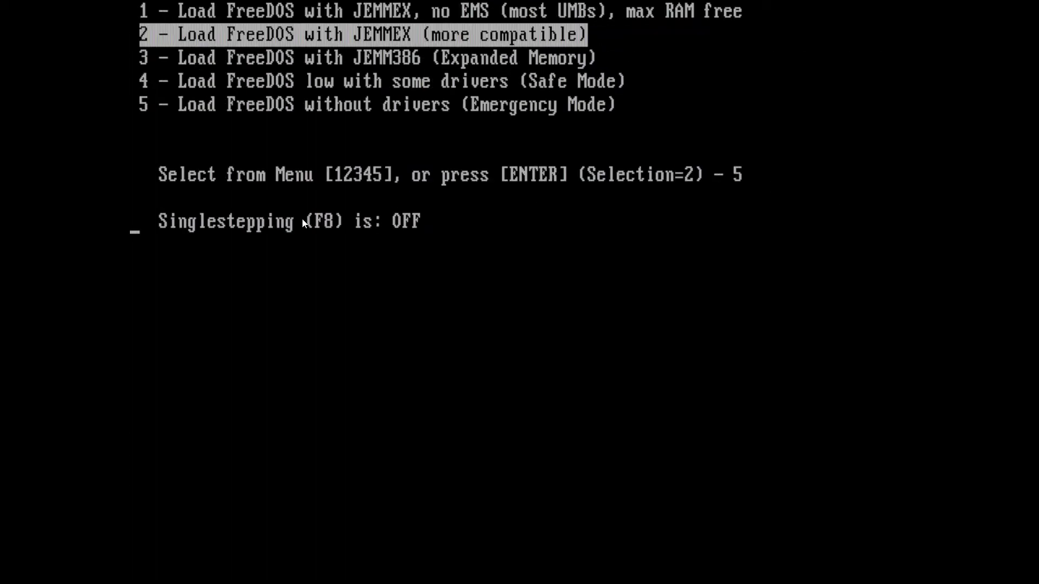
key(Return)
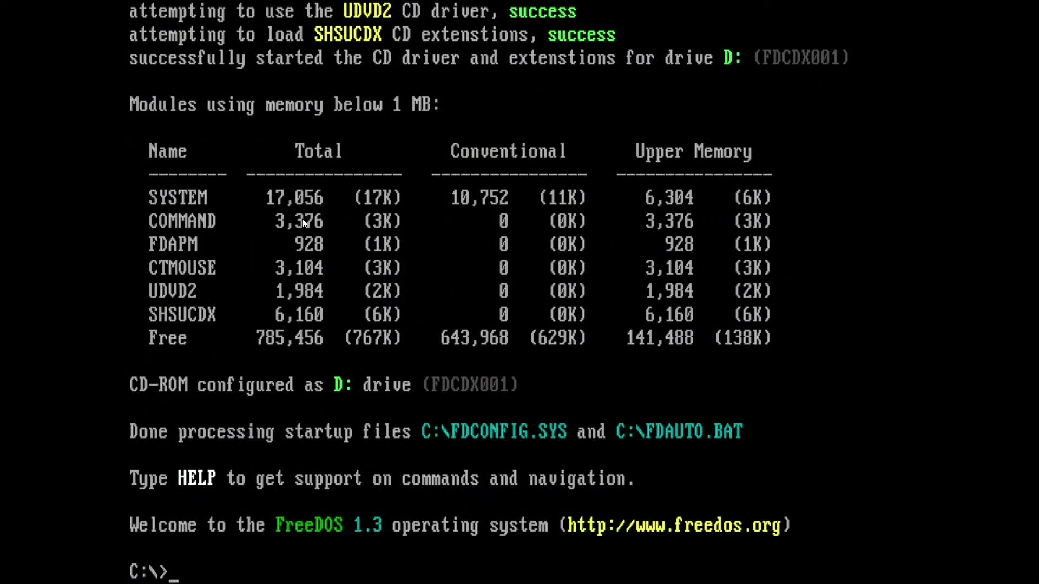
Step: Start qbasic from the C:\ prompt and dismiss its welcome dialog without opening the Survival Guide
text(qbasic)
key(Return)
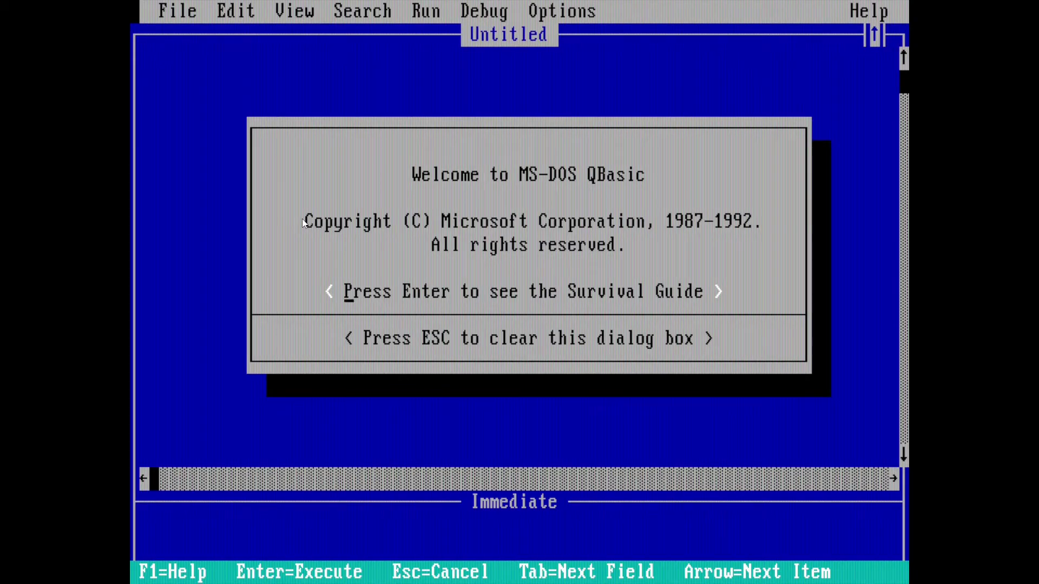
key(Escape)
Step: Write a three-line QBasic program: CLS, SCREEN 0 and PRINT "Hello YouTube from 86Box running FreeDOS!"
text(cls)
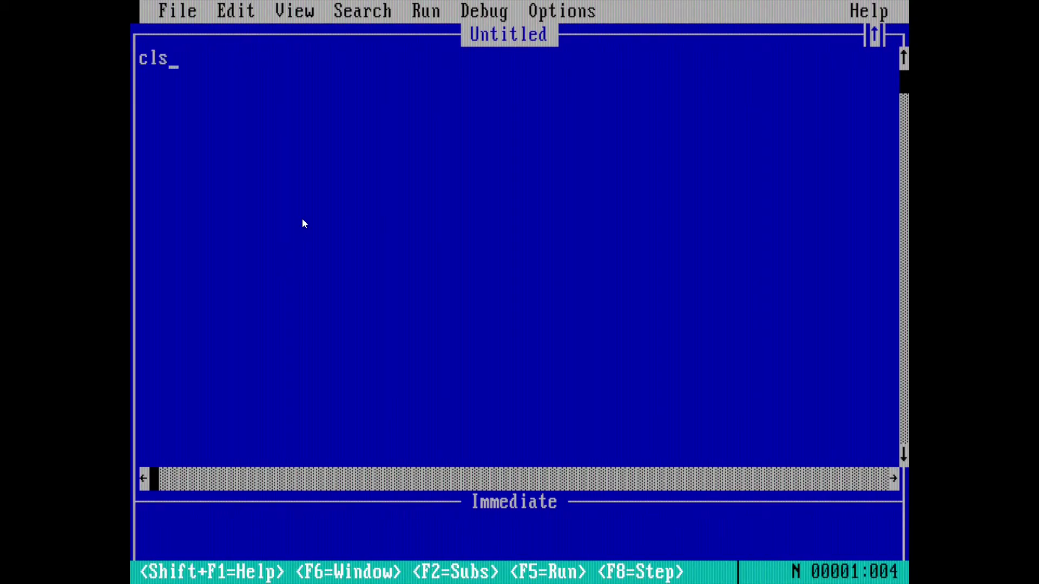
key(Return)
text(screen 0)
key(Return)
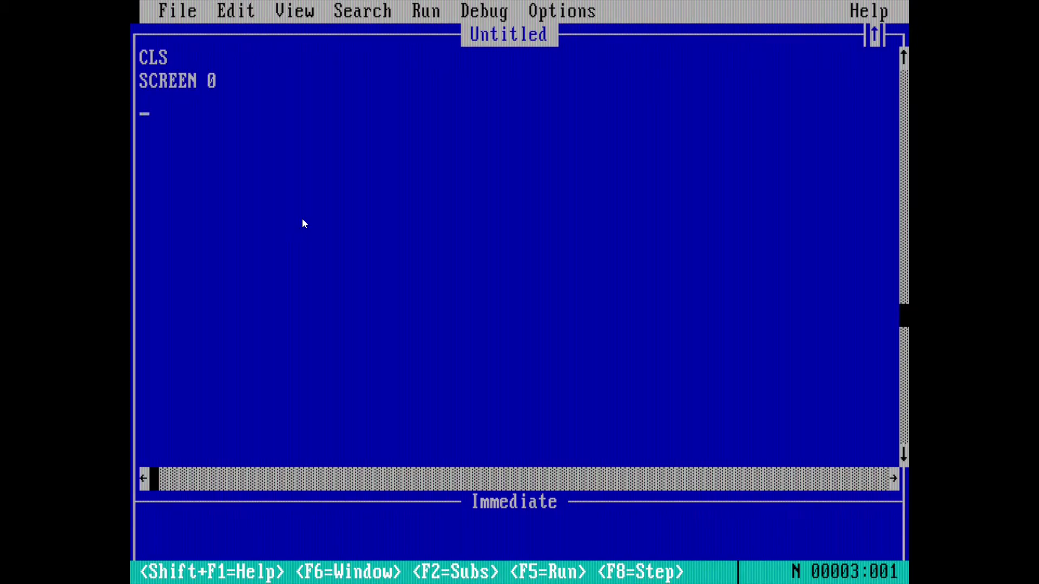
text(print ")
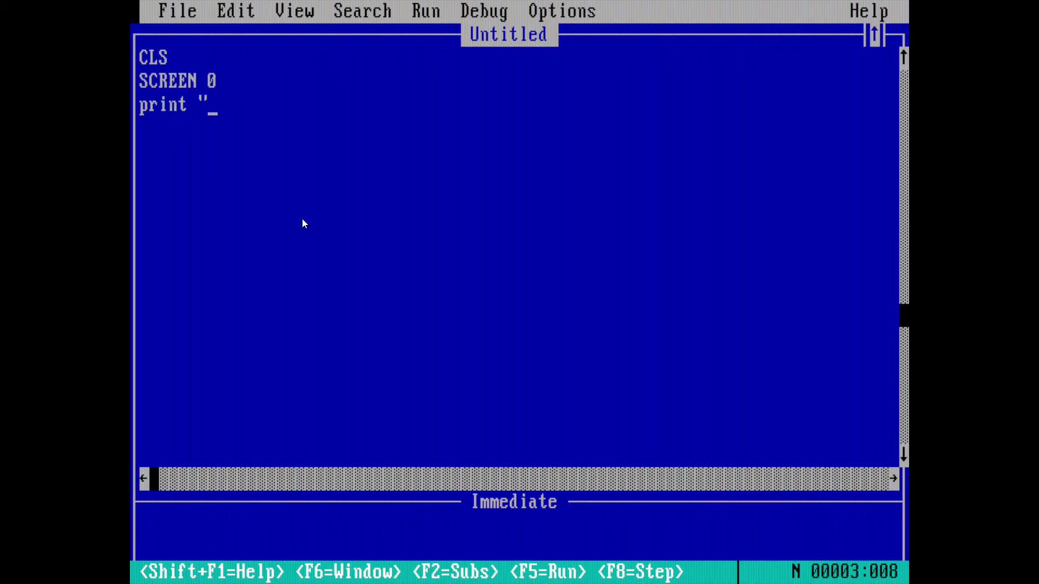
text(Hello YouTube)
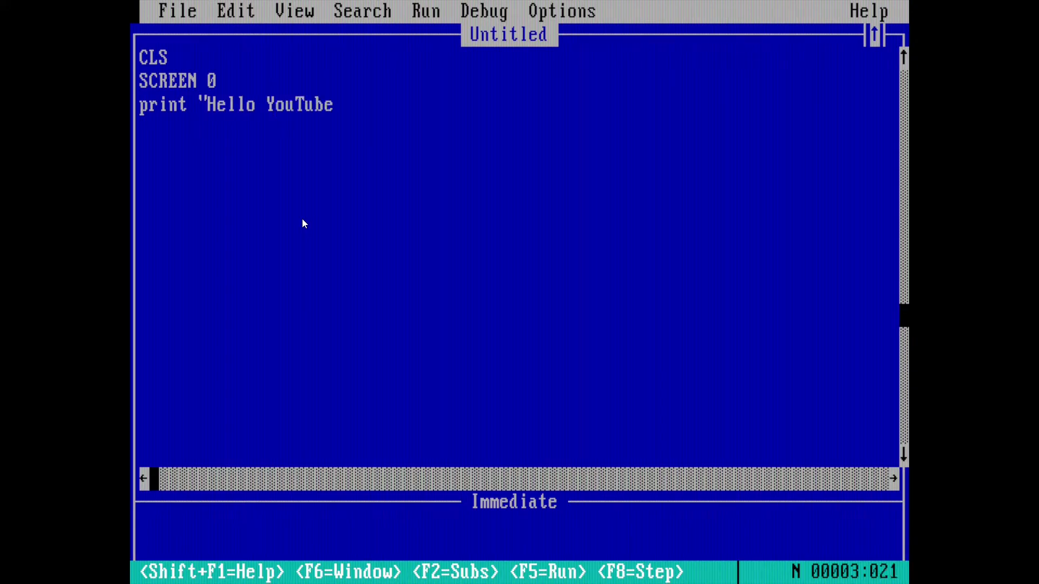
text( from 86B)
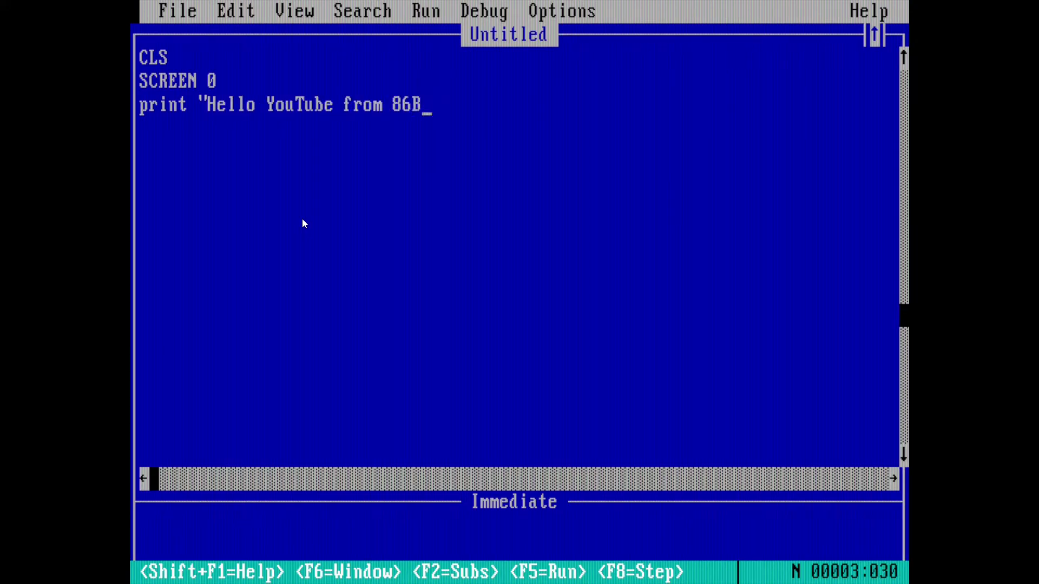
text(ox running F)
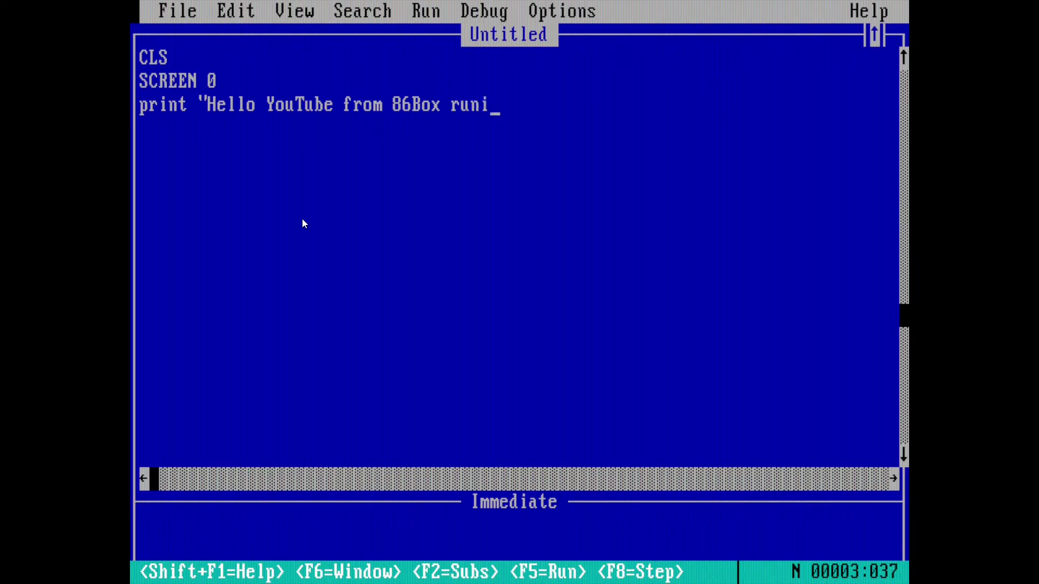
text(reeDOS!")
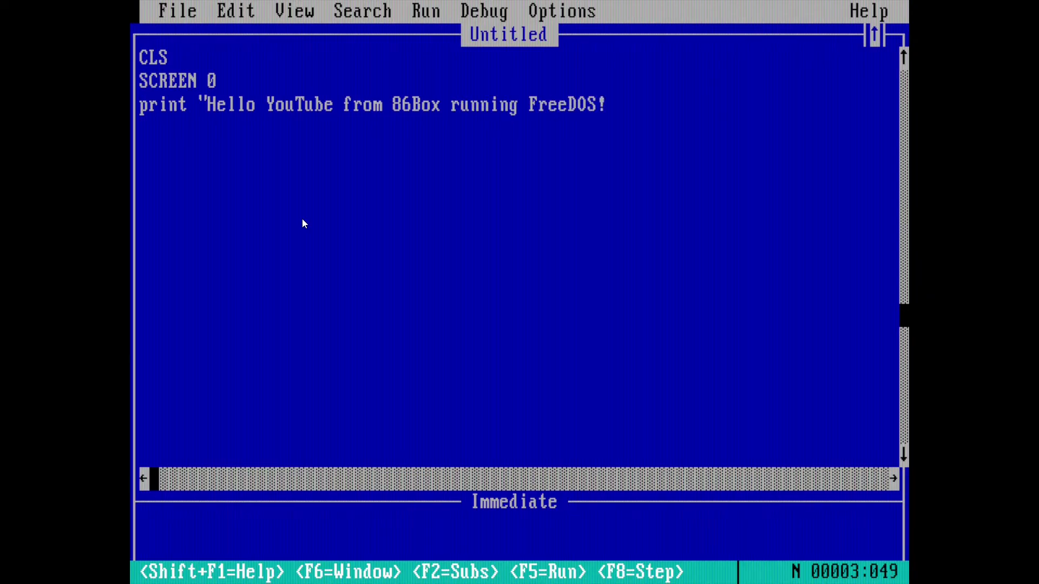
Step: Insert a COLOR 10 line between the SCREEN 0 and PRINT lines of the program
key(Up)
key(Return)
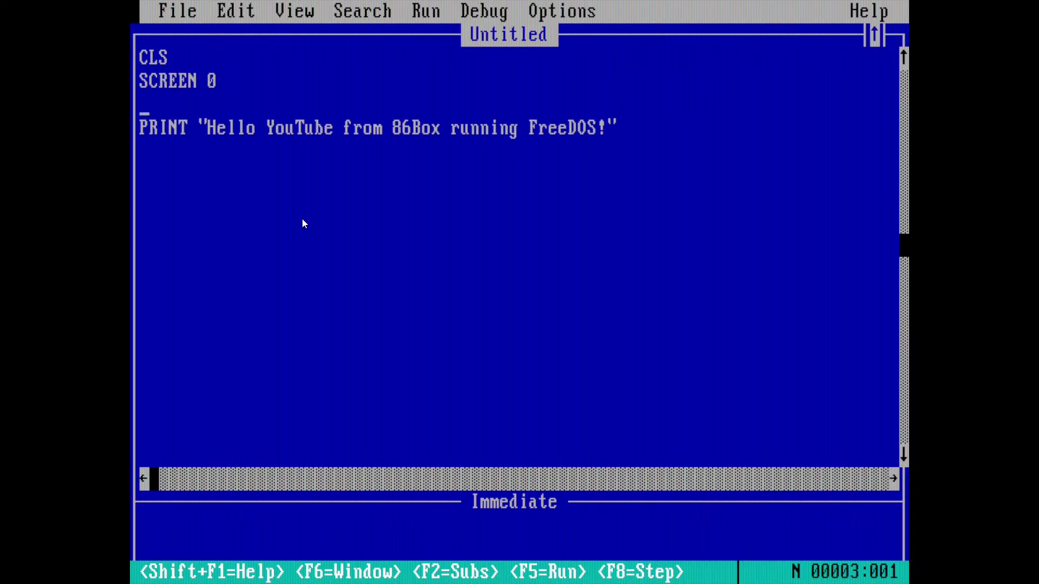
text(color 10)
key(Down)
key(Down)
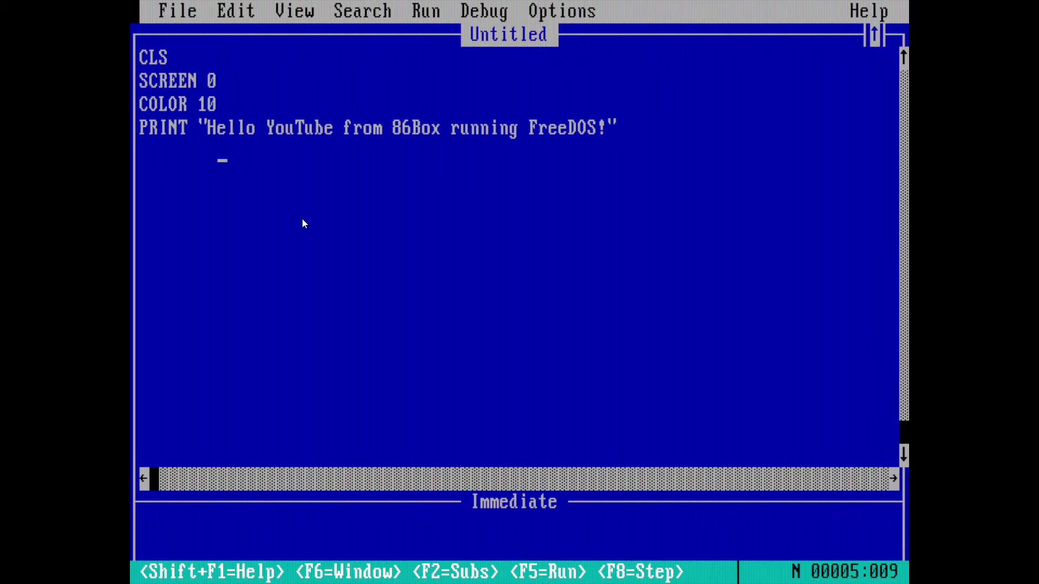
Step: Add SLEEP and END as separate lines below the PRINT statement
key(Home)
text(sleep)
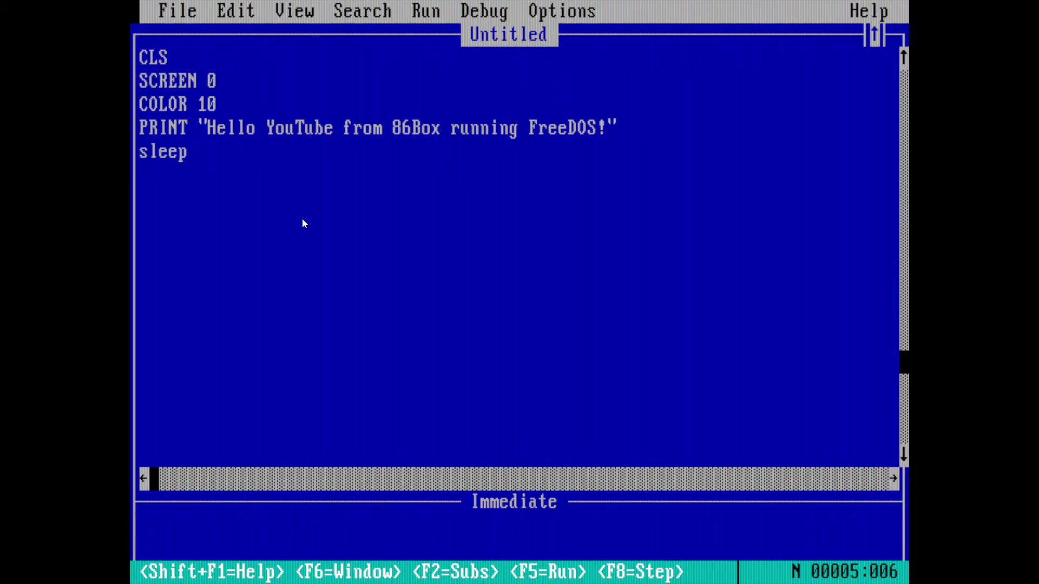
key(Return)
text(en)
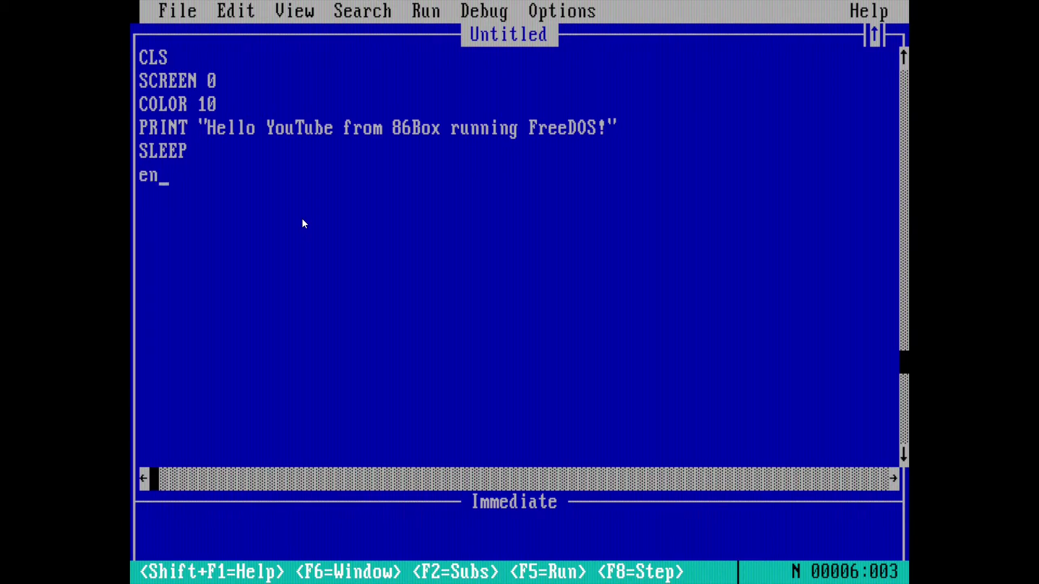
text(d)
key(Return)
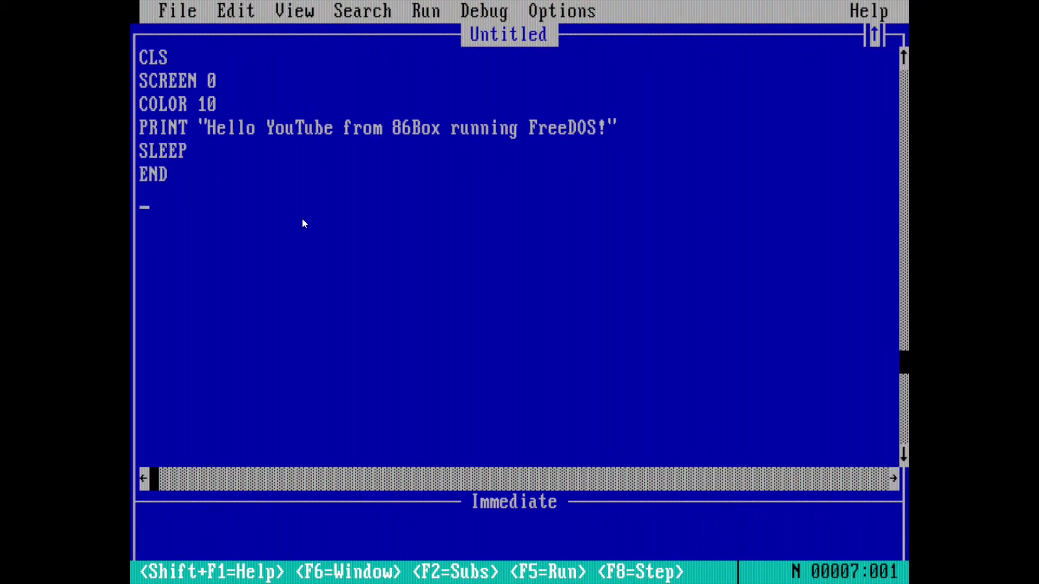
Step: Run the program, return to the editor from its output and request to exit QBasic
key(F5)
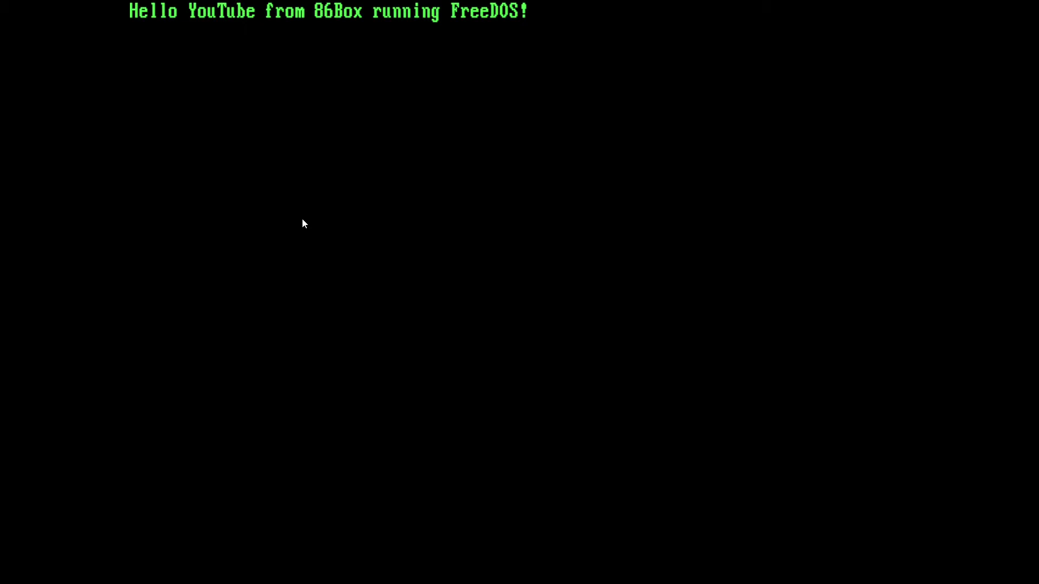
key(Return)
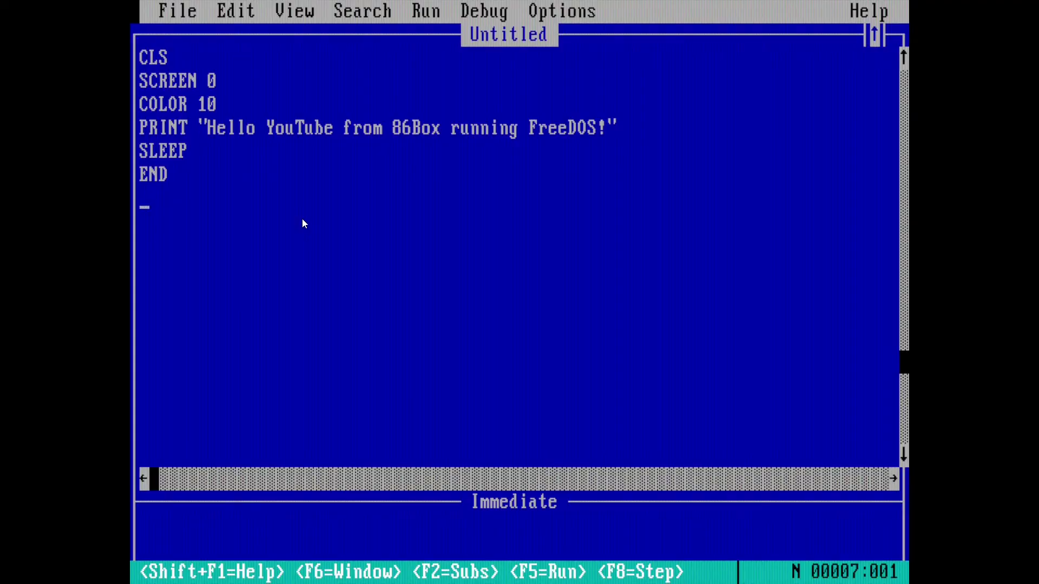
key(alt+f)
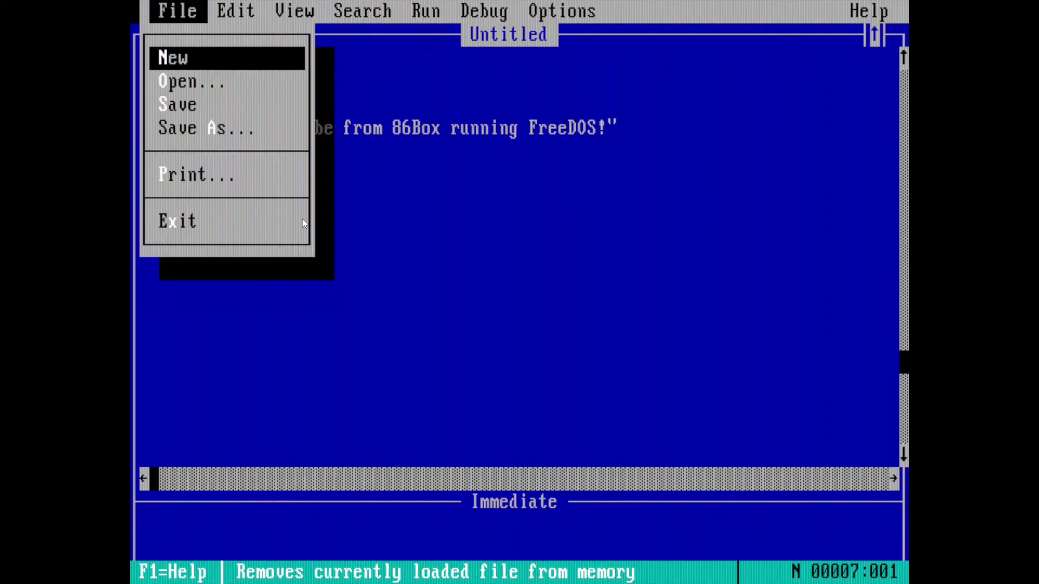
key(x)
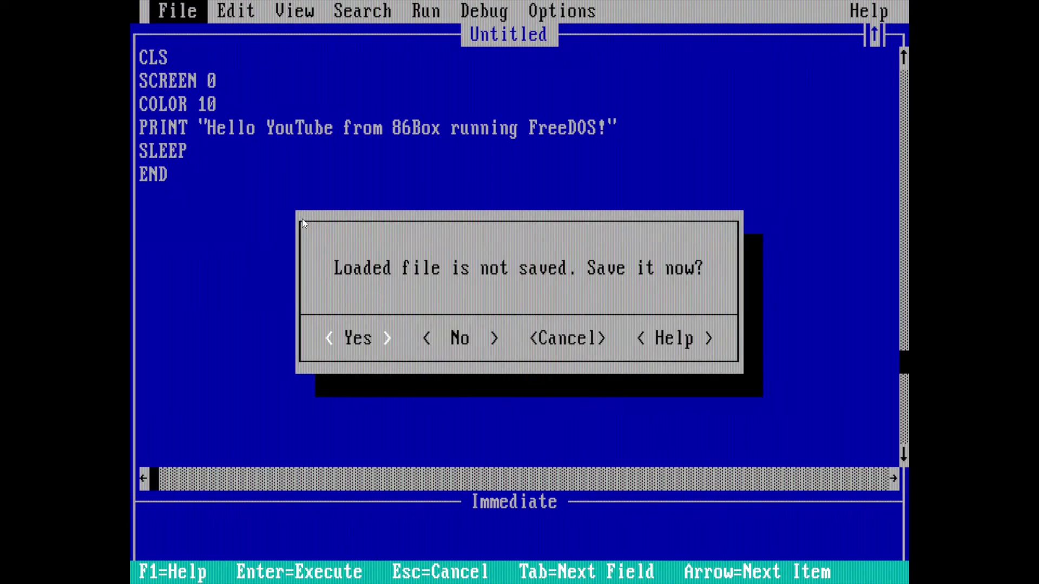
Step: Exit without saving the program and change to the C:\DEVEL\QBASIC directory
text(ncd devel)
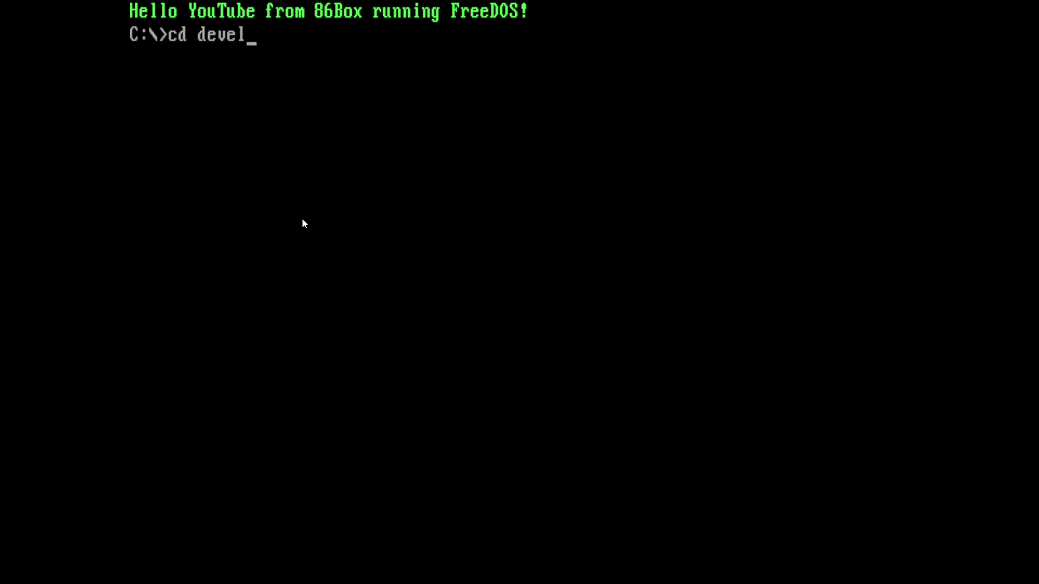
key(Return)
text(cd qbasic)
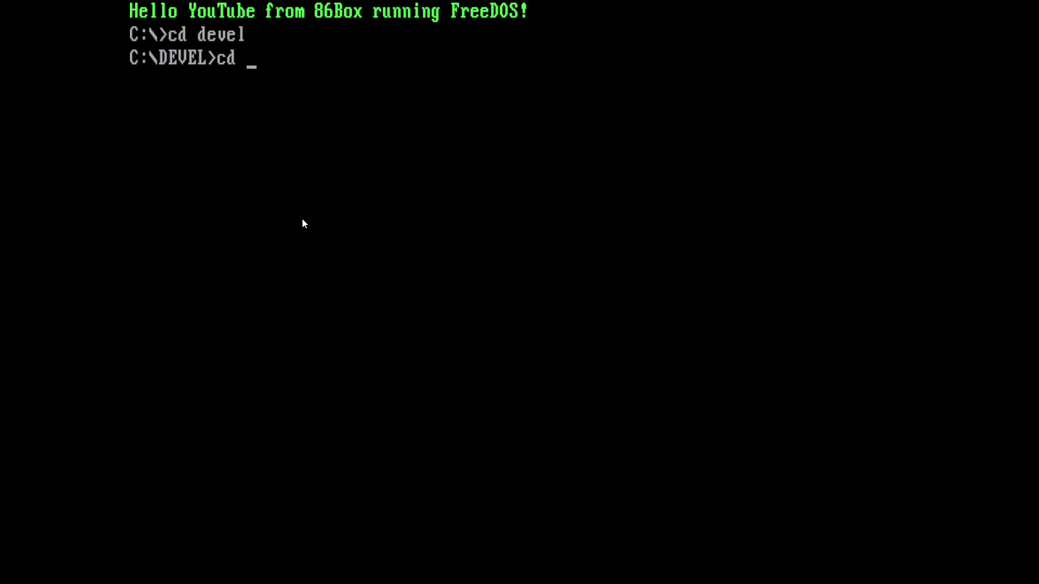
key(Return)
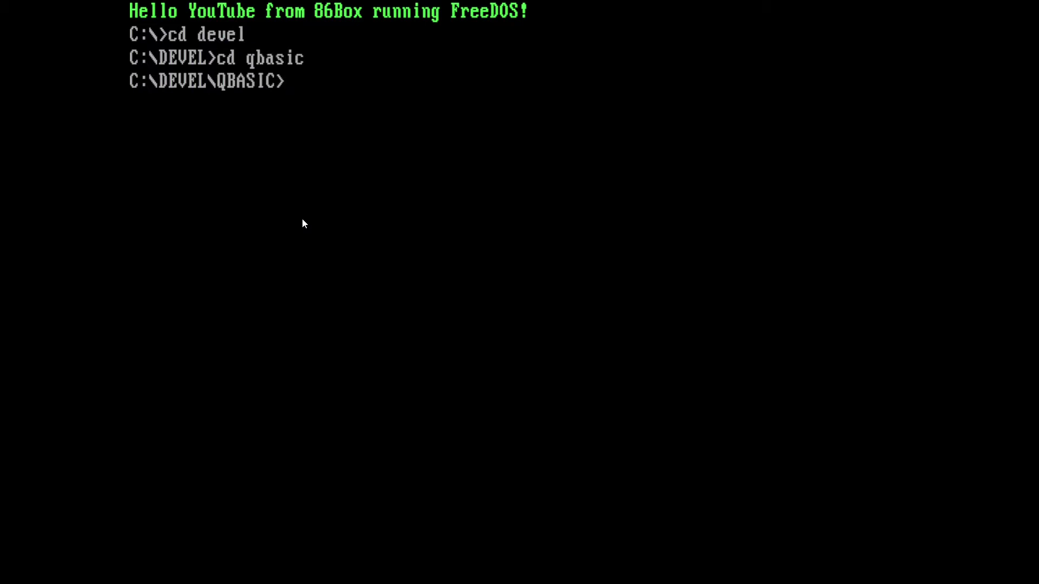
Step: Start qbasic from C:\DEVEL\QBASIC and dismiss its welcome dialog
text(qbasic)
key(Return)
key(Escape)
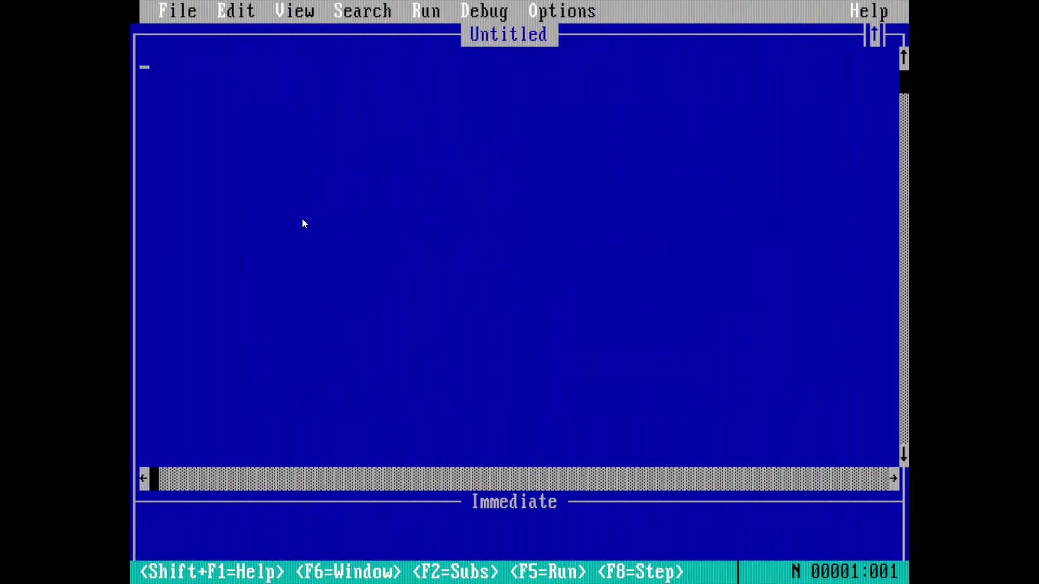
key(alt+f)
key(Down)
key(Return)
key(Tab)
key(Tab)
key(Down)
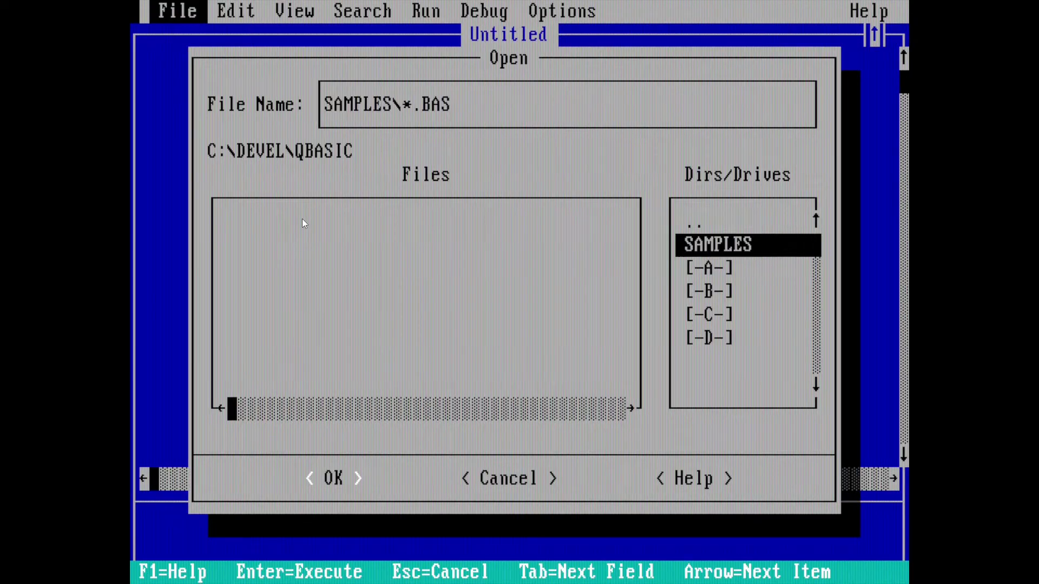
key(Escape)
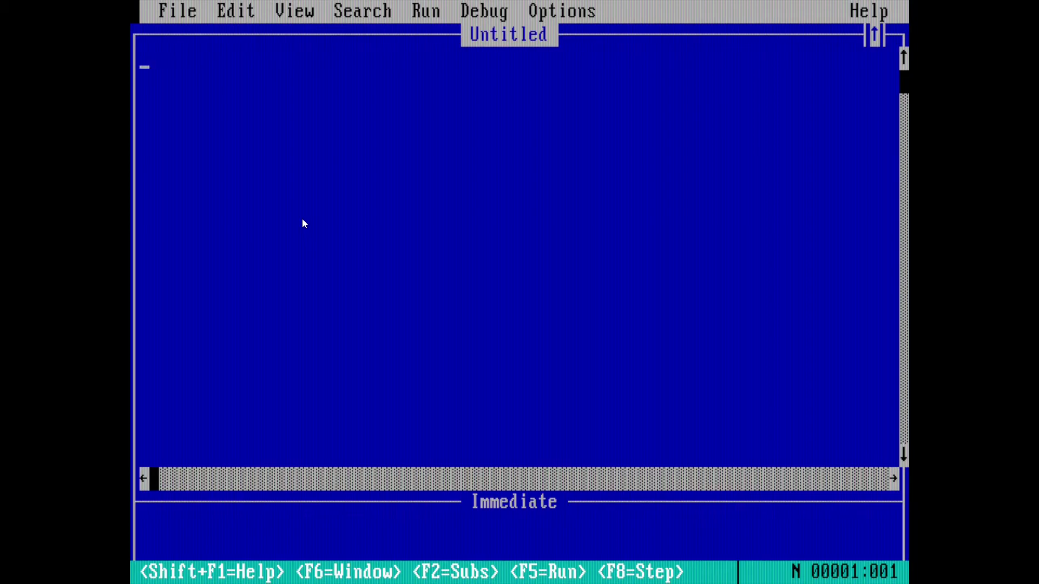
Step: Bring up the dialog for opening a program and go into the SAMPLES directory
key(alt)
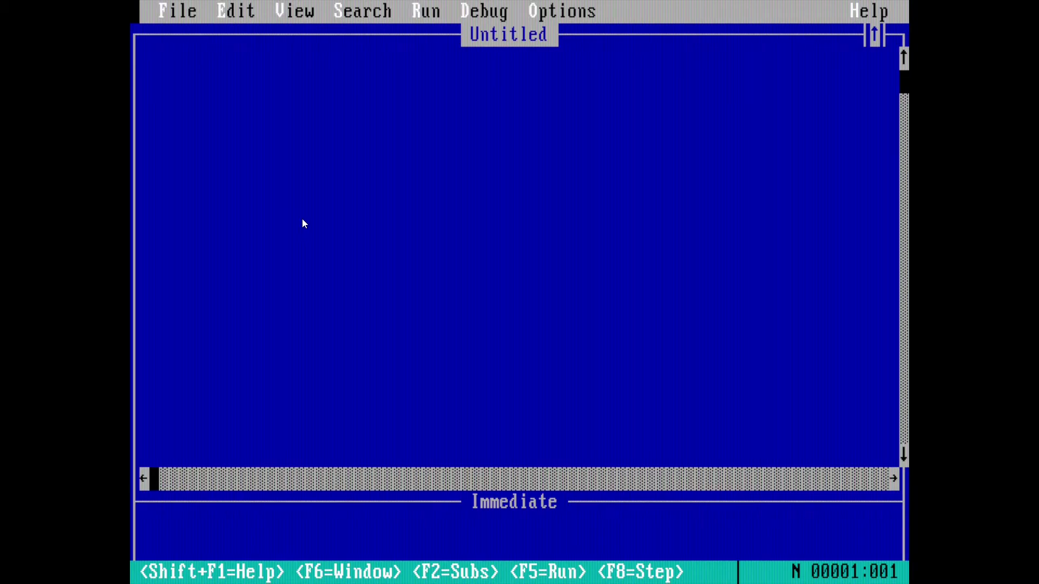
key(f)
key(Down)
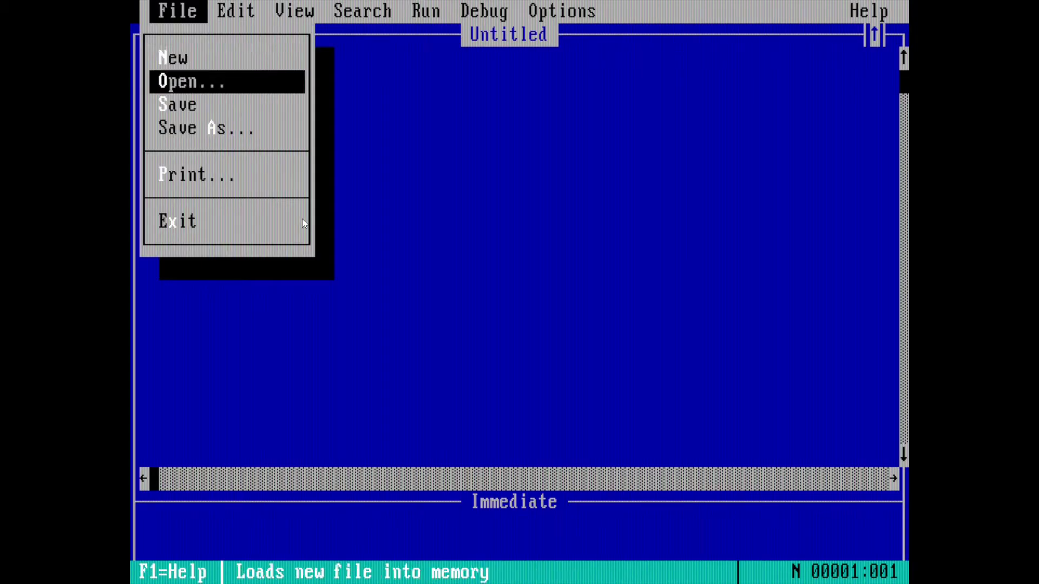
key(Up)
key(Down)
key(Return)
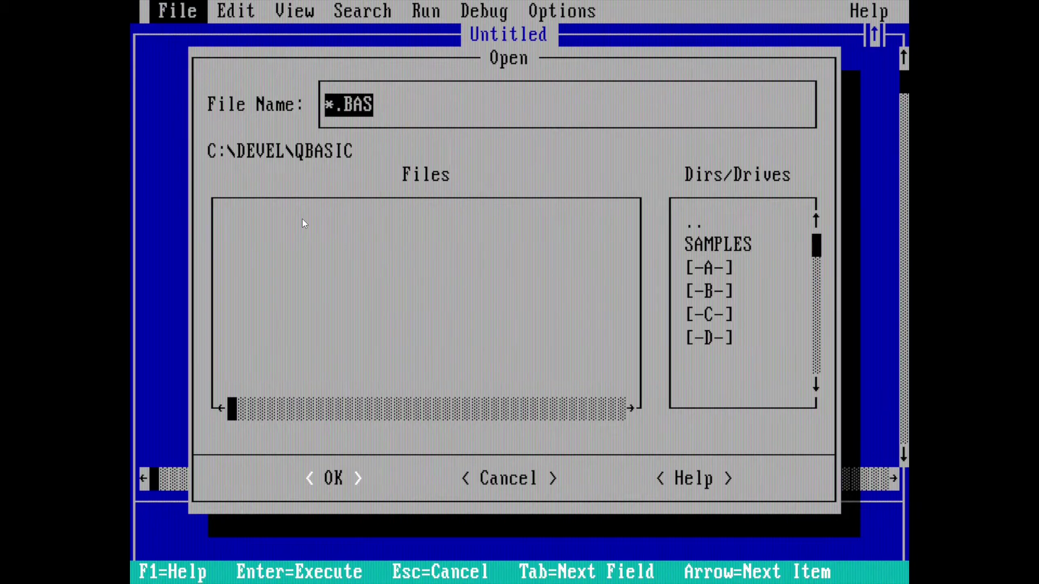
key(Tab)
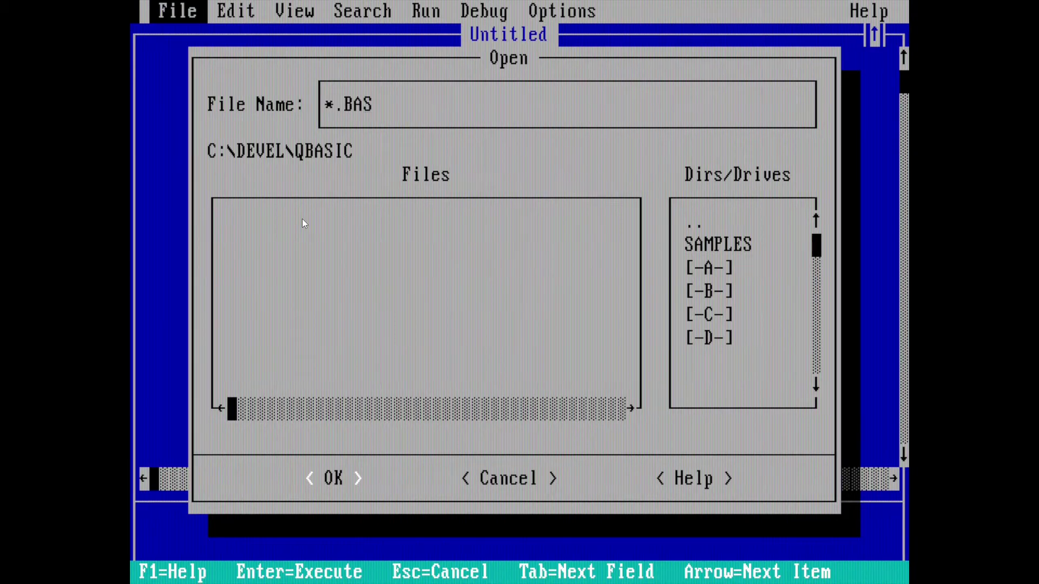
key(Right)
key(Right)
key(Tab)
key(Tab)
key(Down)
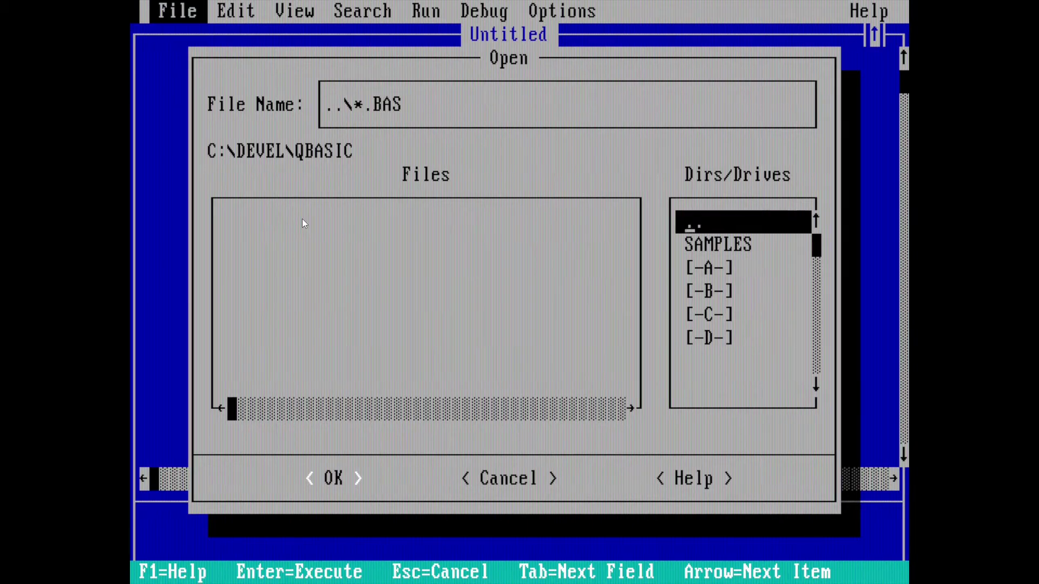
key(Down)
key(Return)
key(Tab)
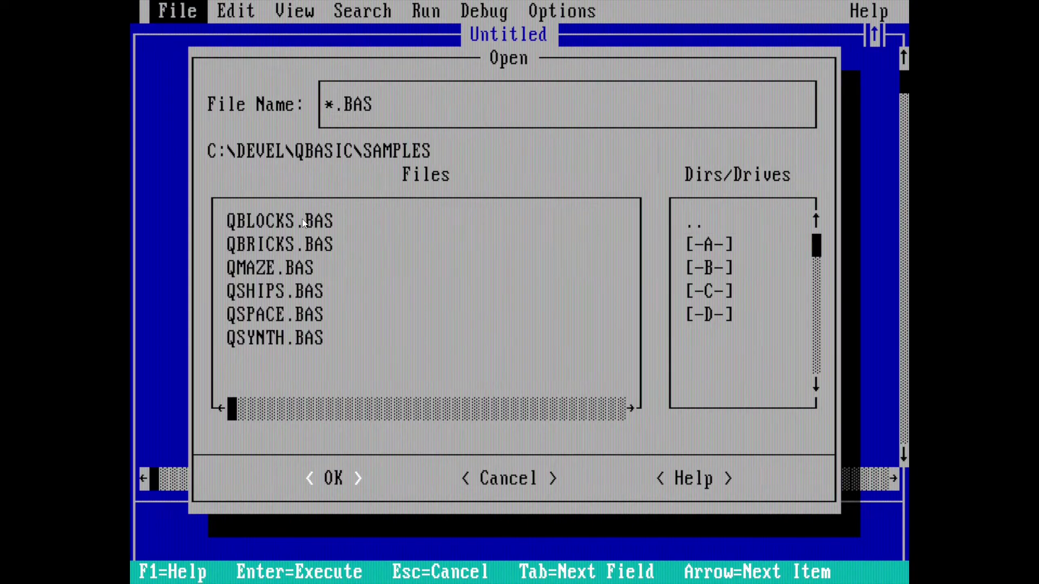
Step: Open the sample program QSYNTH.BAS from the SAMPLES directory
key(Down)
key(Down)
key(Down)
key(Down)
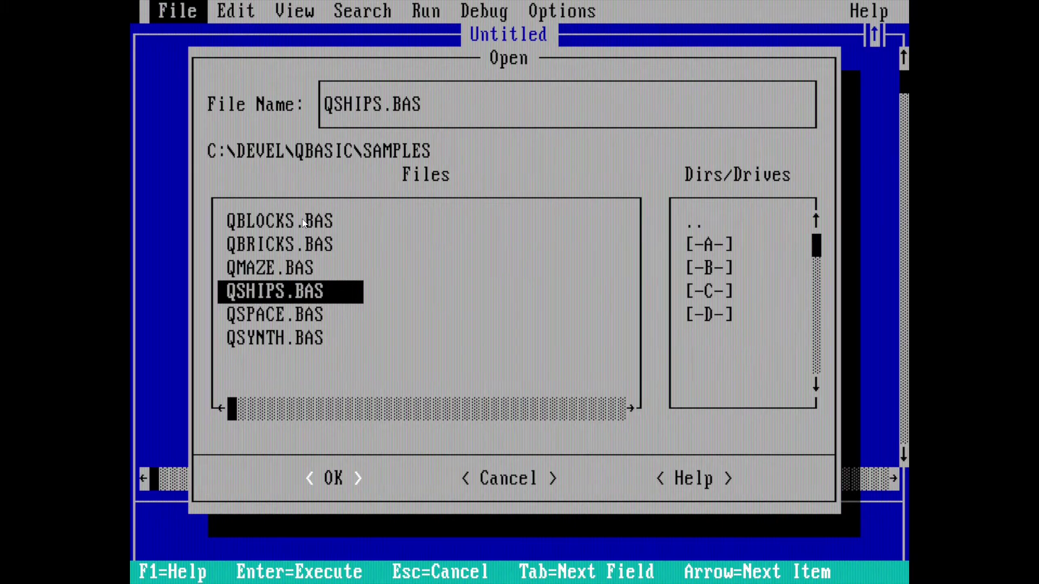
key(Down)
key(Down)
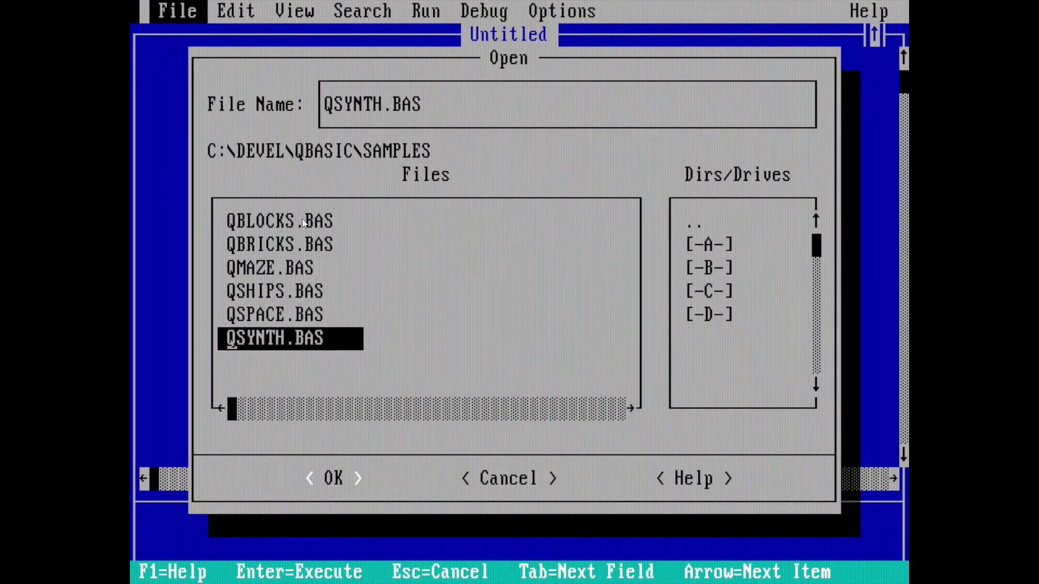
key(Return)
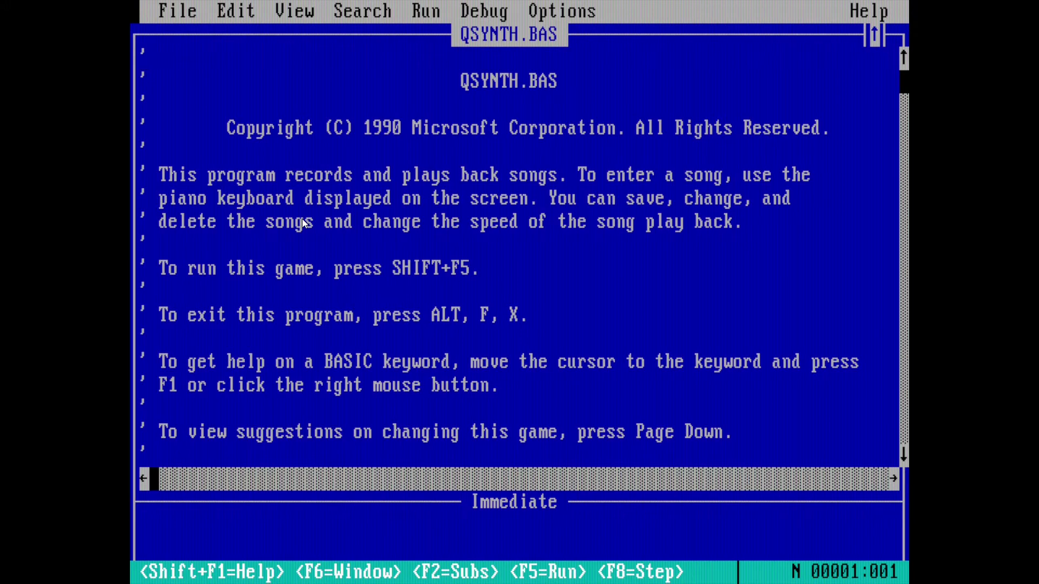
Step: Run QSYNTH.BAS and continue past its introduction screen to the song list
key(Down)
key(Up)
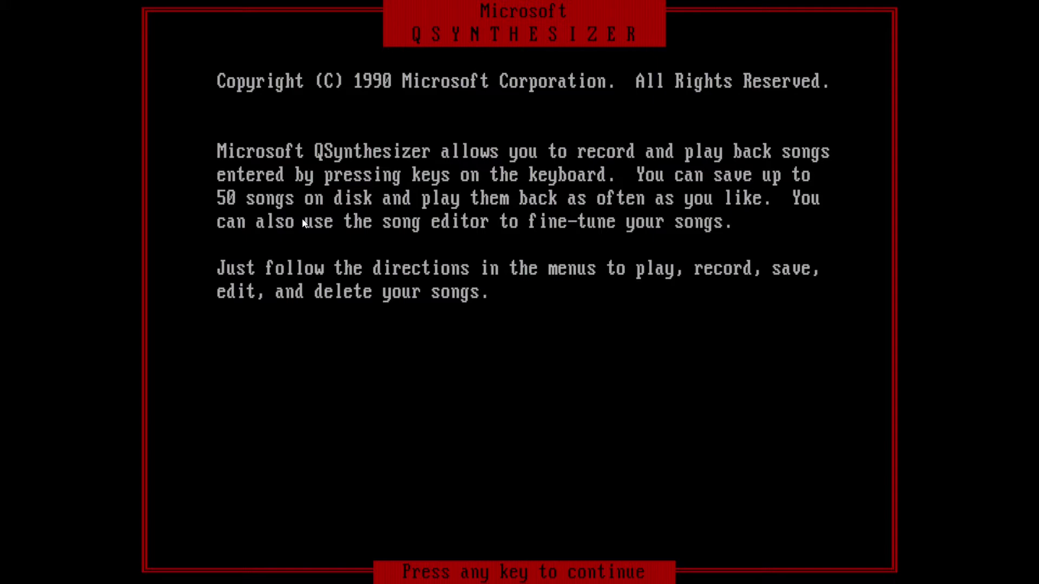
key(Return)
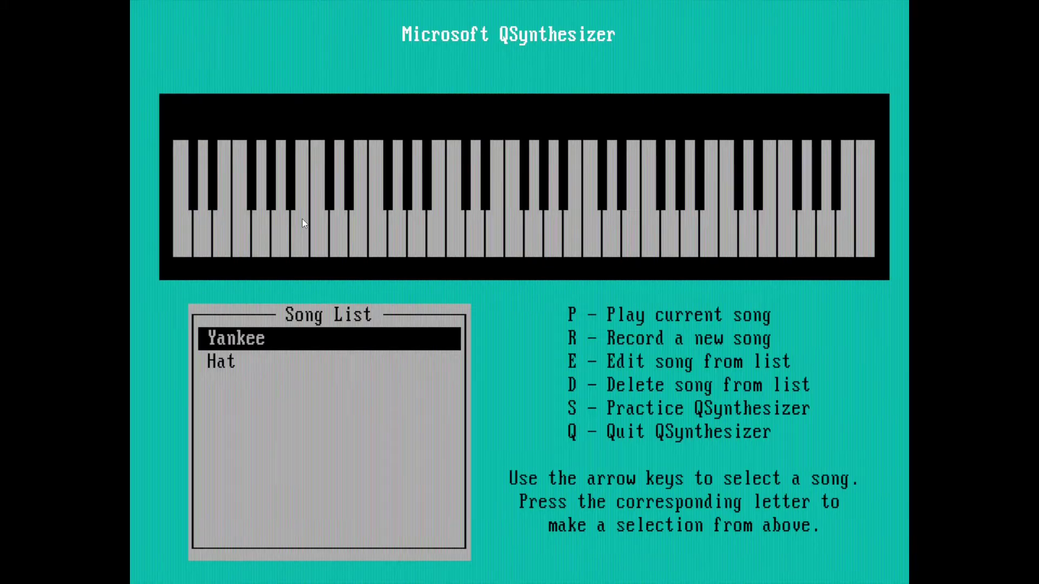
Step: Play the song Hat at the default tempo, then leave playback mode
key(Down)
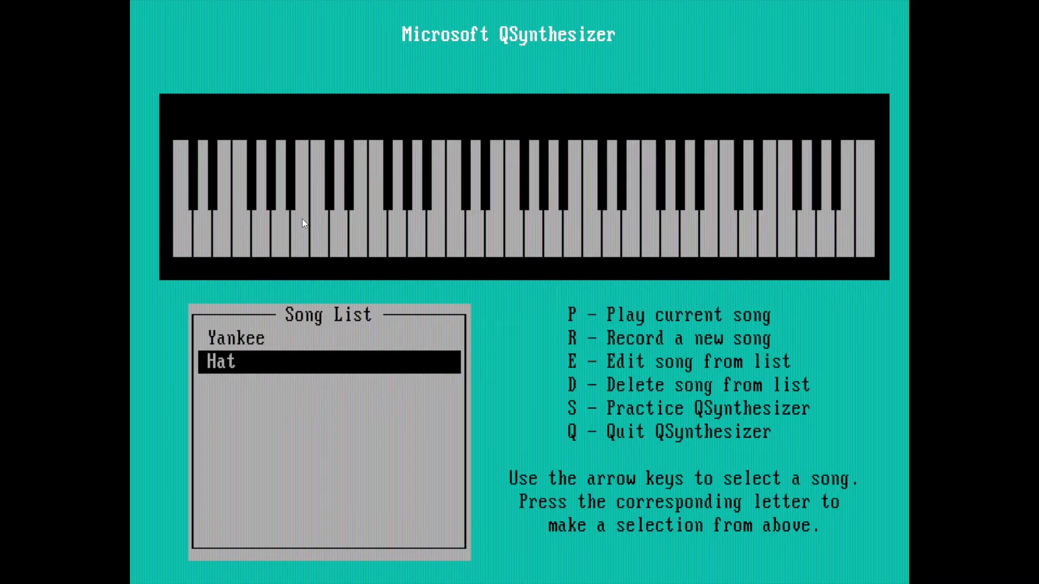
key(p)
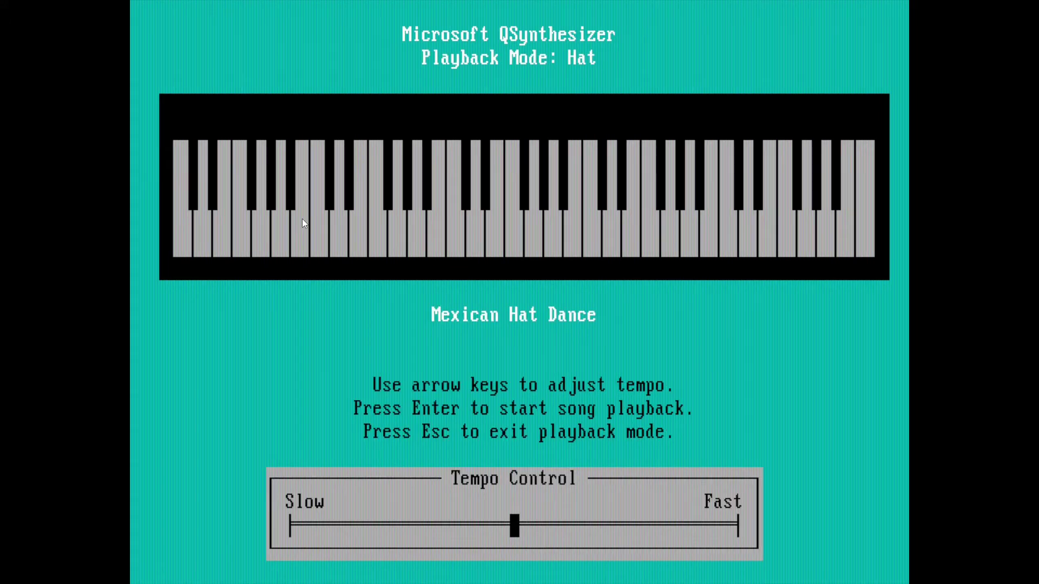
key(Return)
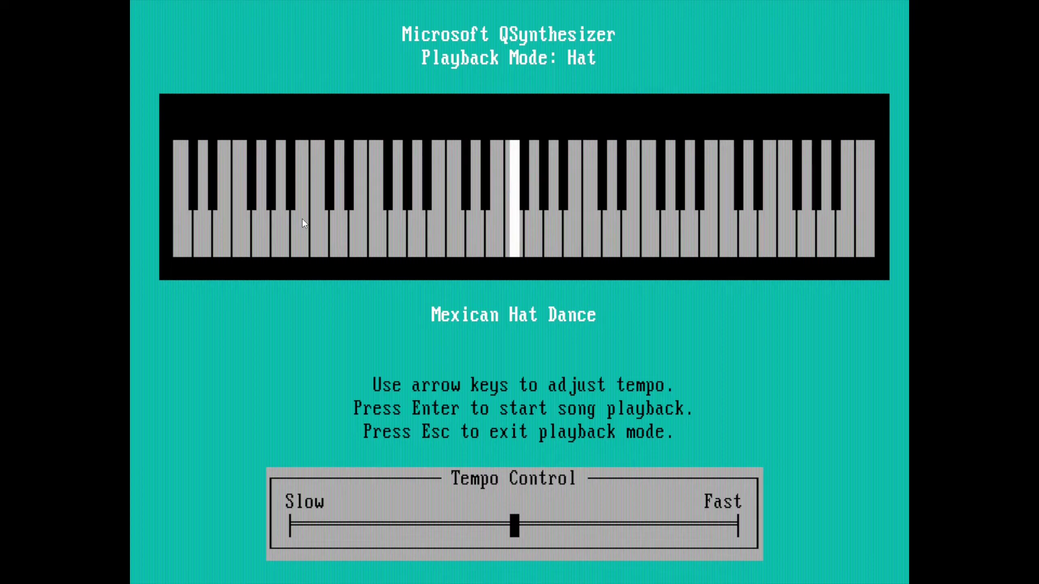
key(Escape)
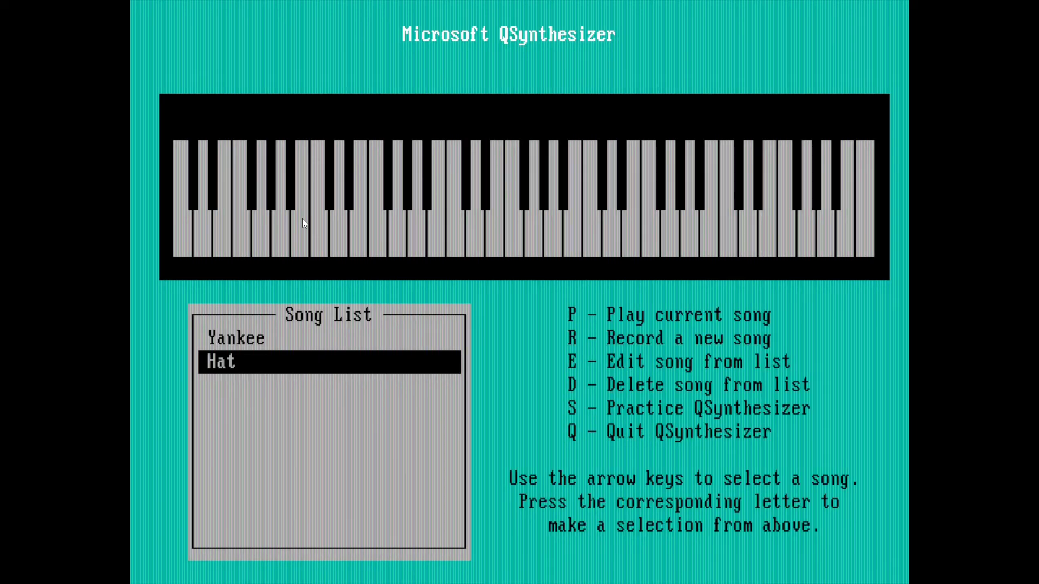
Step: Play the song Yankee at the default tempo, then leave playback mode
key(Up)
key(p)
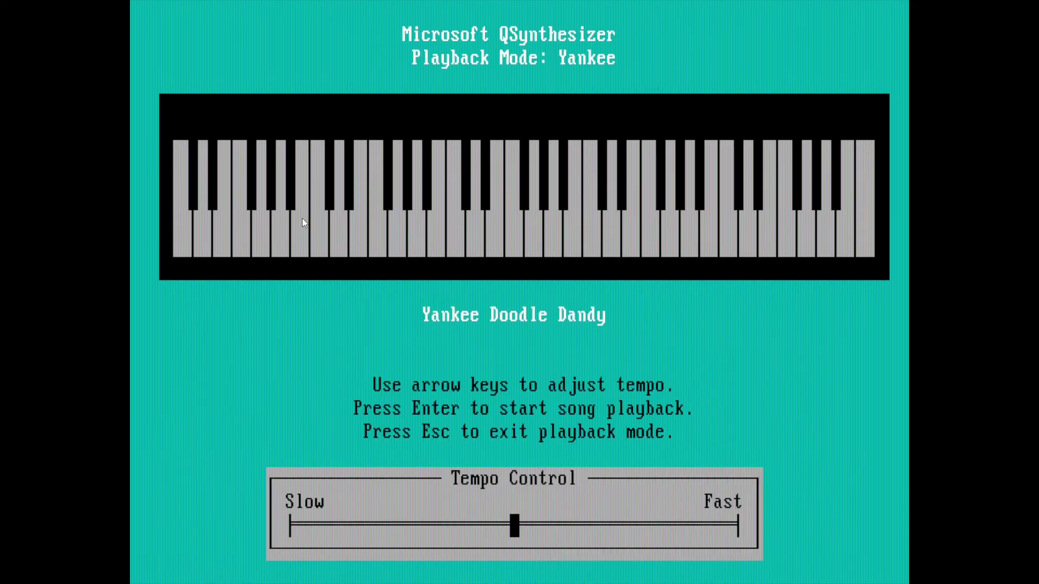
key(Return)
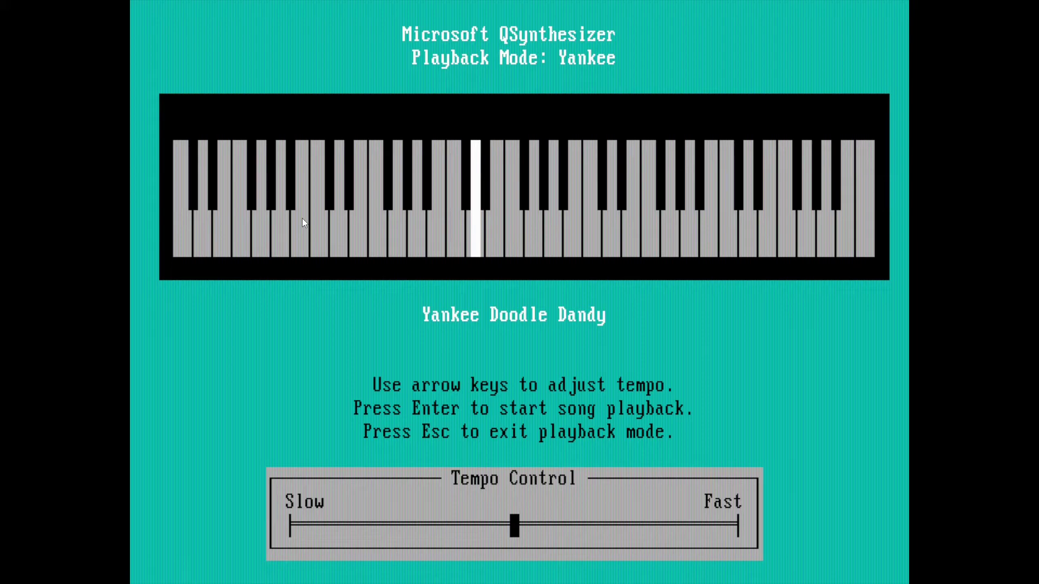
key(Escape)
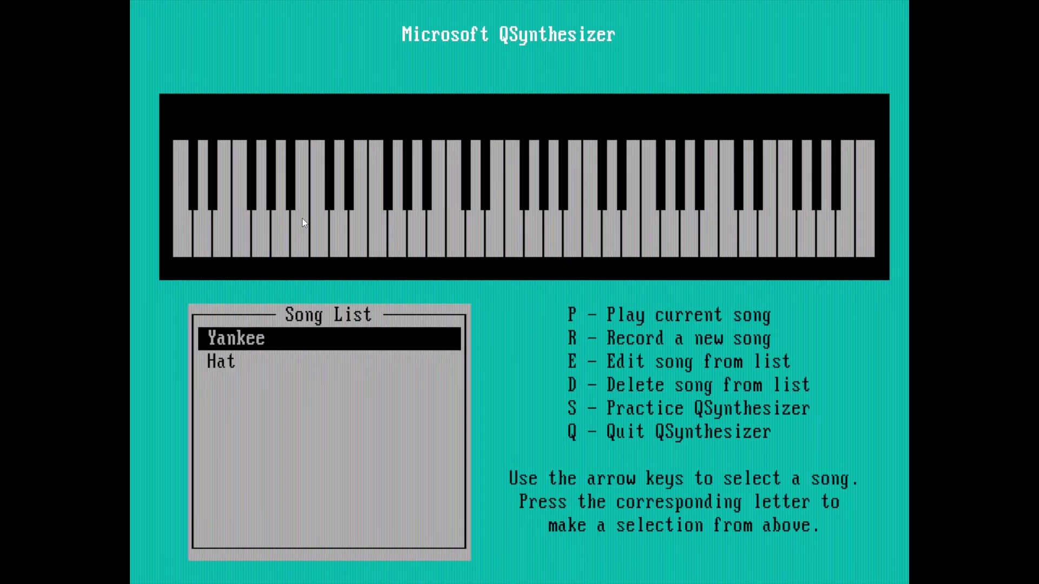
Step: Reduce the tempo of the song Yankee to near the Slow end and play it
key(p)
key(Left)
key(Left)
key(Left)
key(Left)
key(Left)
key(Left)
key(Left)
key(Left)
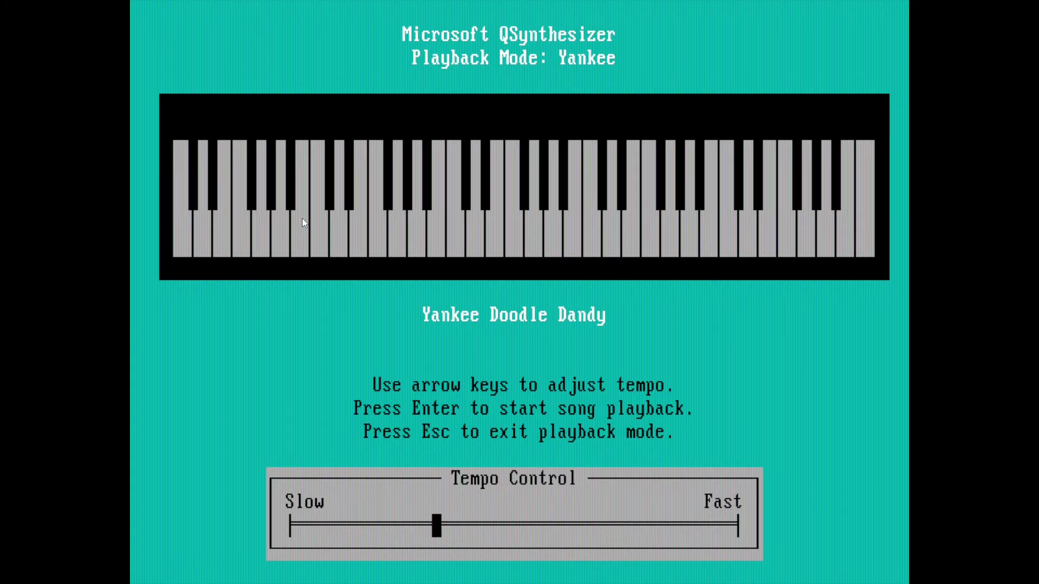
key(Left)
key(Left)
key(Left)
key(Left)
key(Left)
key(Left)
key(Left)
key(Left)
key(Left)
key(Left)
key(Left)
key(Return)
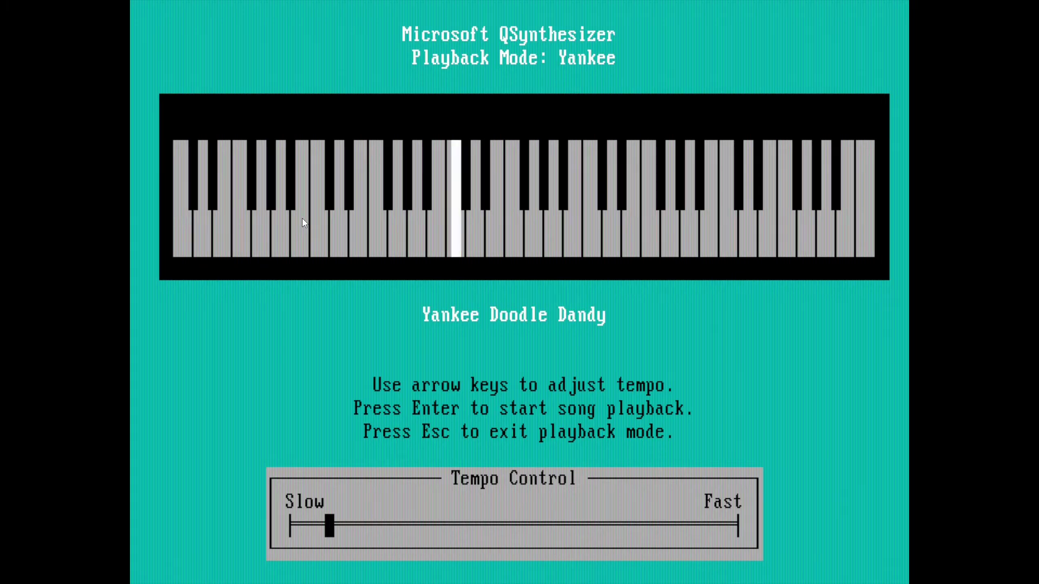
Step: Leave the slow playback, raise the tempo of the song Yankee to near the Fast end, play it and exit playback mode
key(Escape)
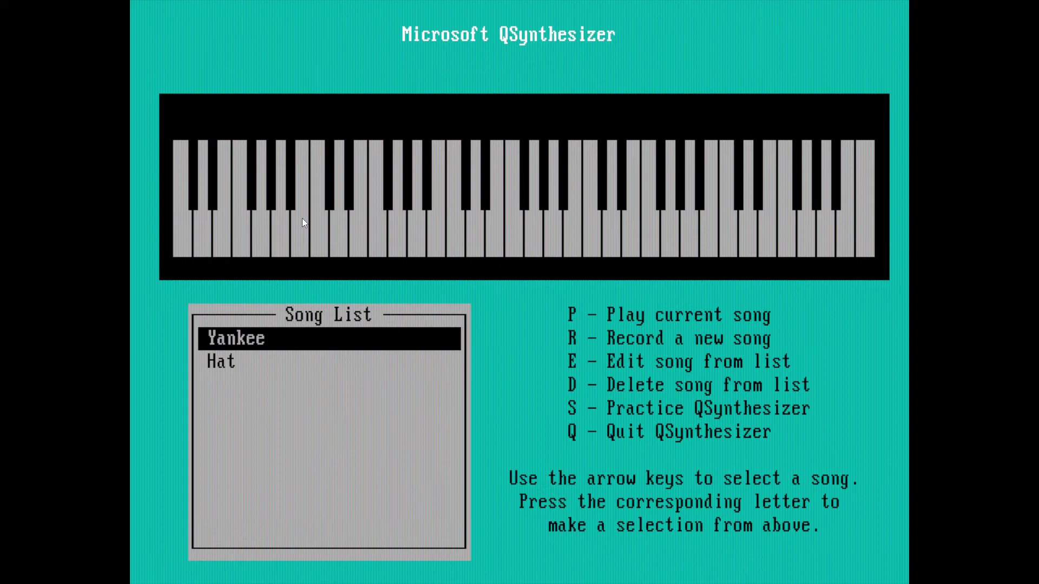
key(p)
key(Right)
key(Right)
key(Right)
key(Right)
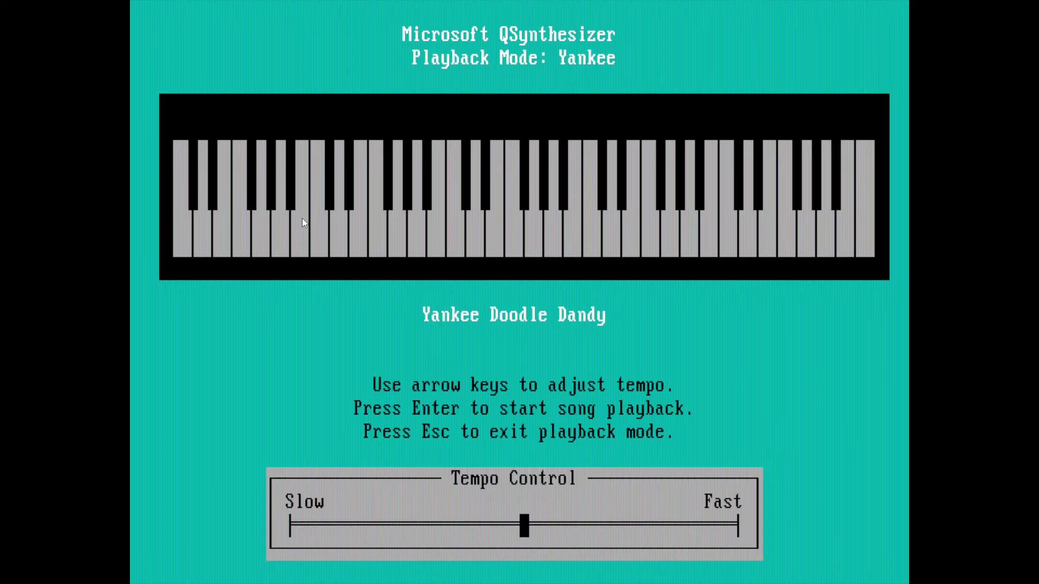
key(Return)
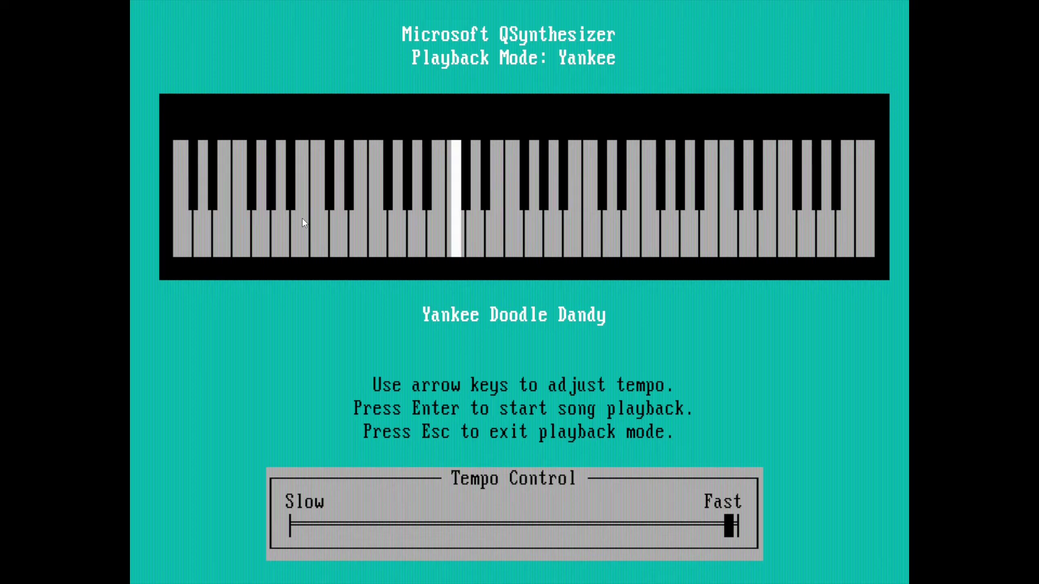
key(Escape)
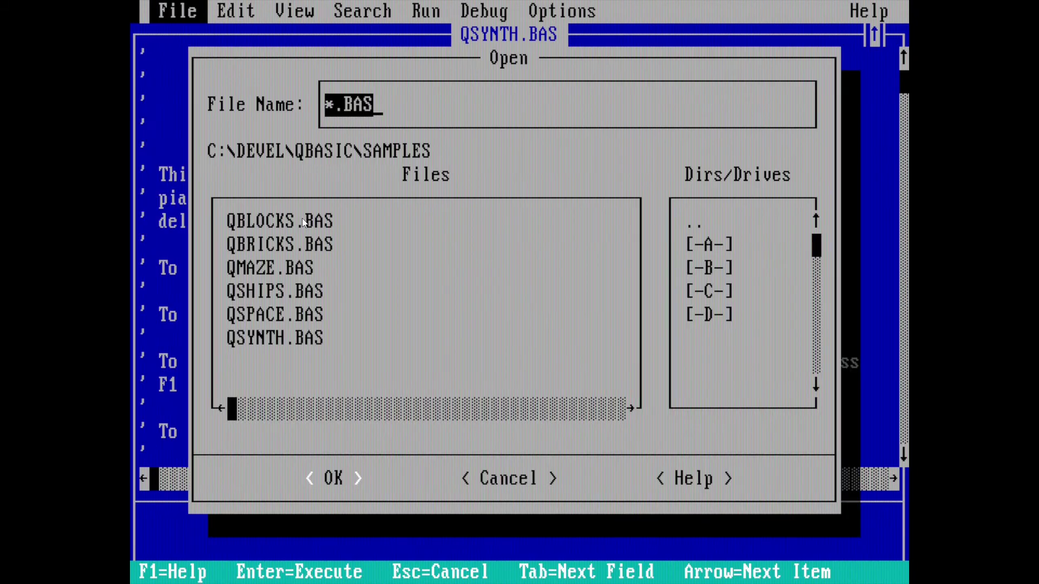
Step: Open the sample program QBRICKS.BAS from C:\DEVEL\QBASIC\SAMPLES
key(Left)
key(Tab)
key(Down)
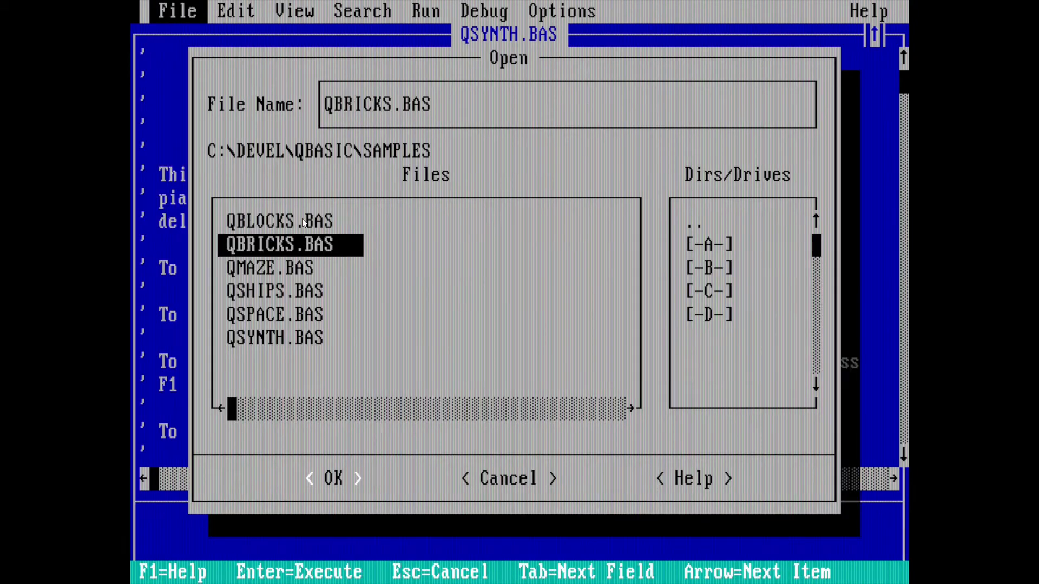
key(Down)
key(Down)
key(Up)
key(Up)
key(Return)
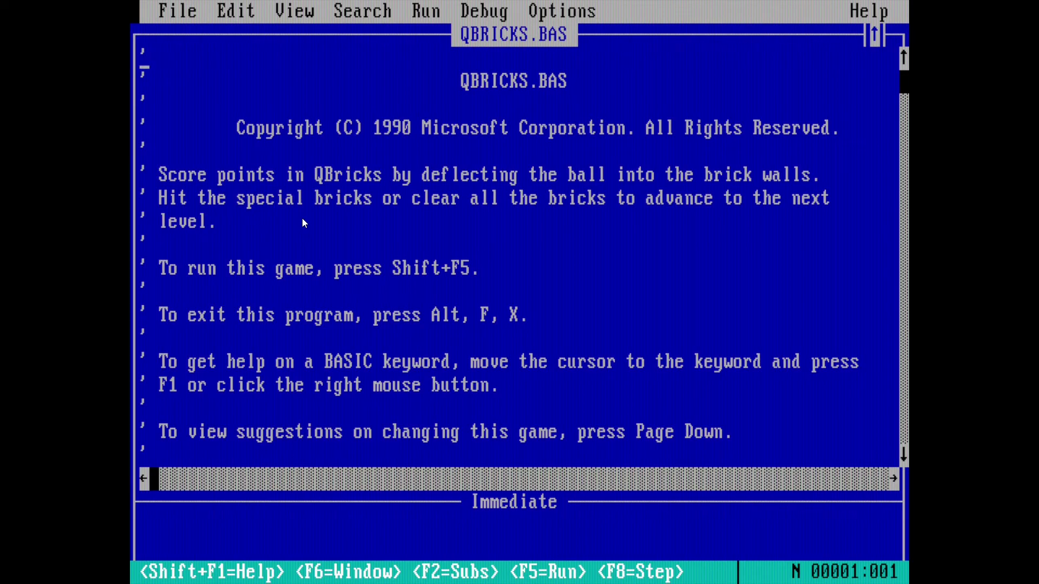
Step: Run QBRICKS.BAS, continue past its introduction screen and start a game for 1 player
key(shift+F5)
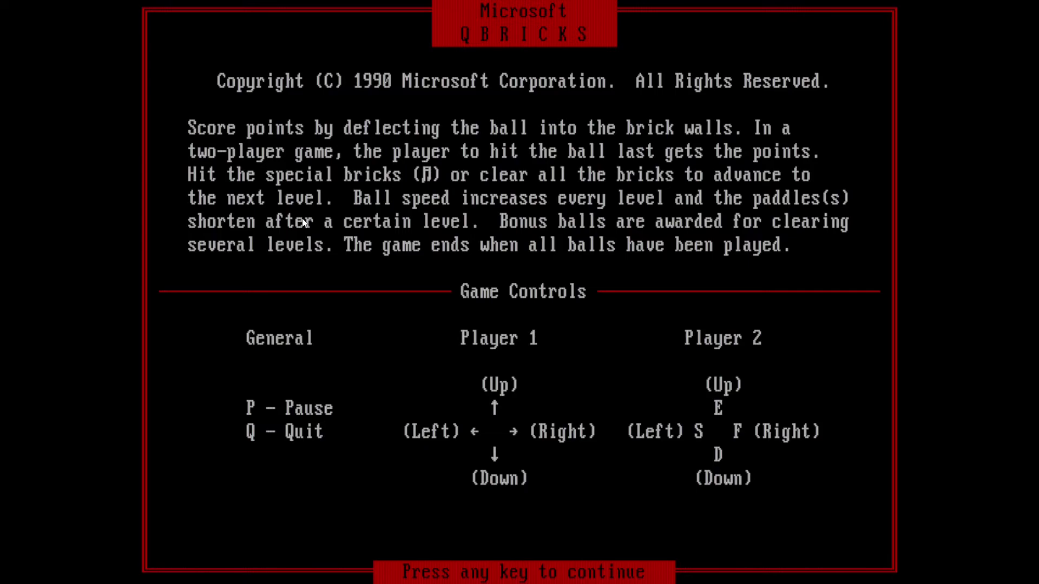
key(space)
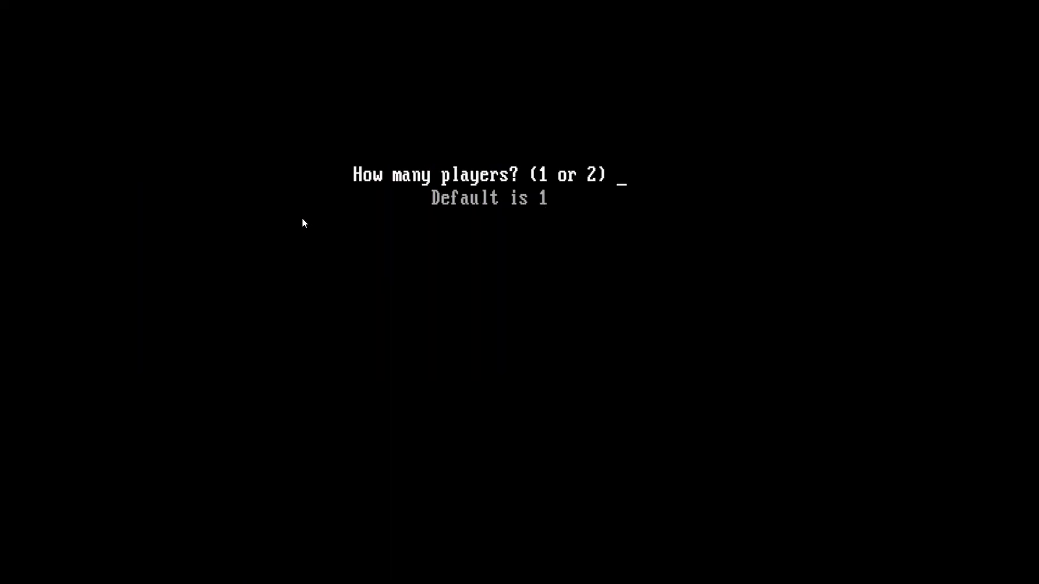
text(1)
key(Return)
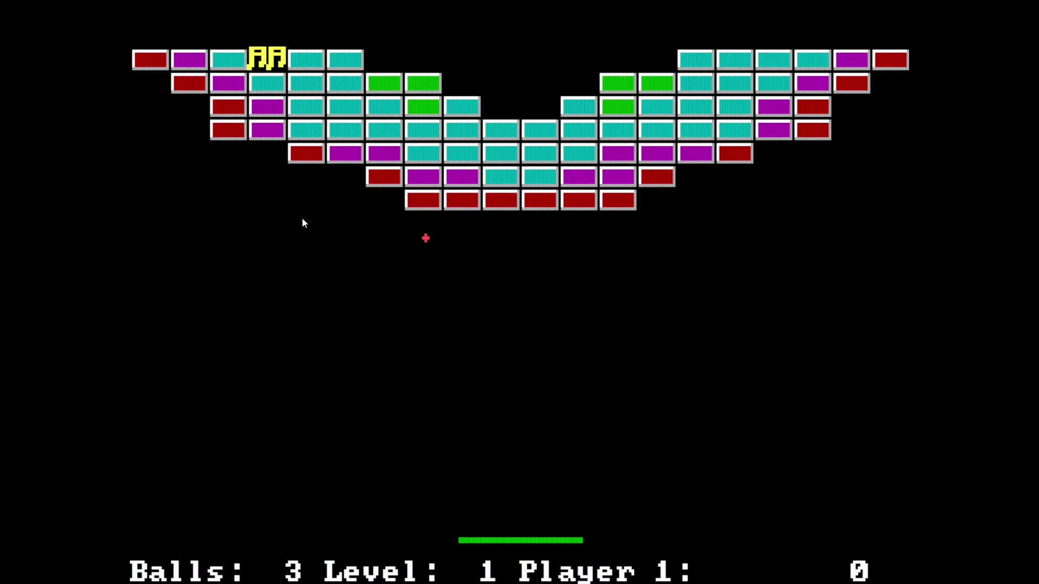
Step: Play level 1 of QBricks, moving the paddle sideways under the ball to deflect it into the bricks
key(Right)
key(Right)
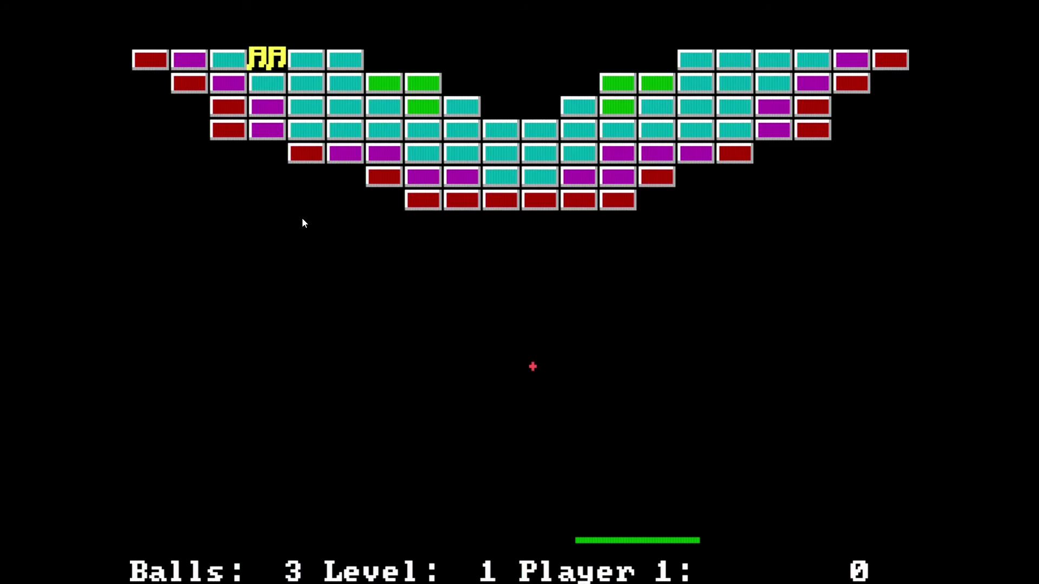
key(Right)
key(Right)
key(Left)
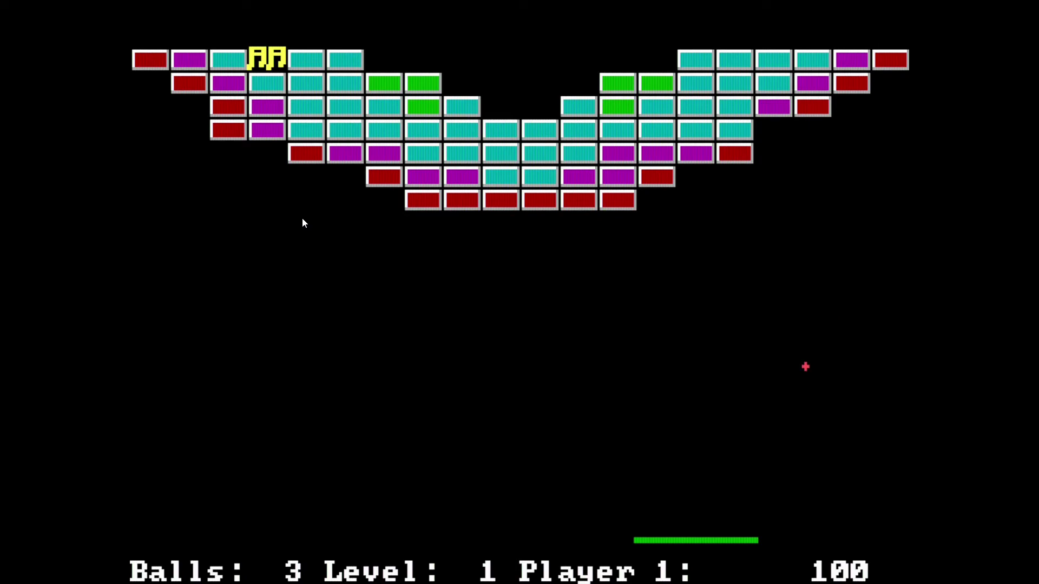
key(Left)
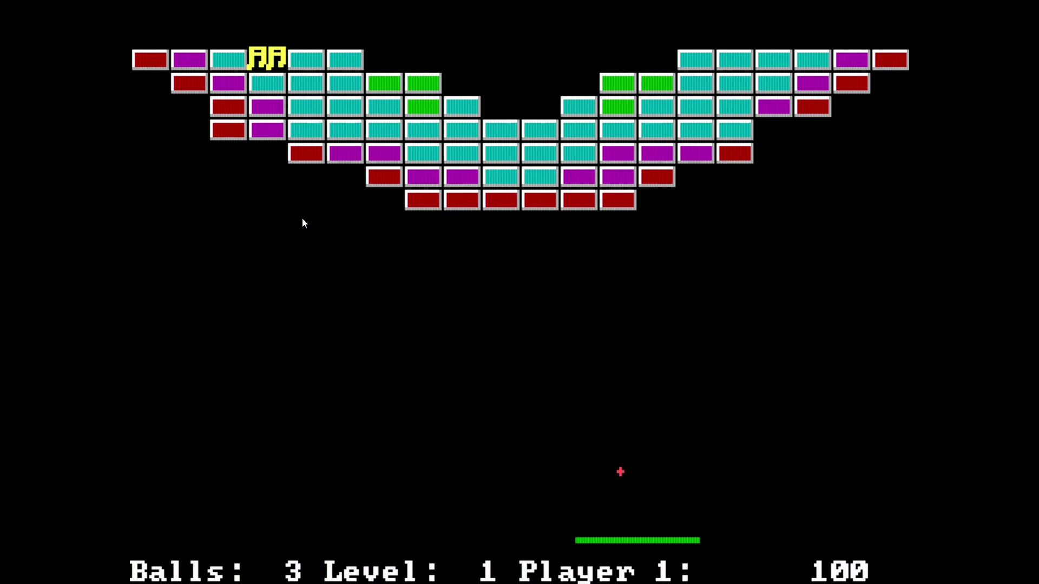
key(Left)
key(Left)
key(Left)
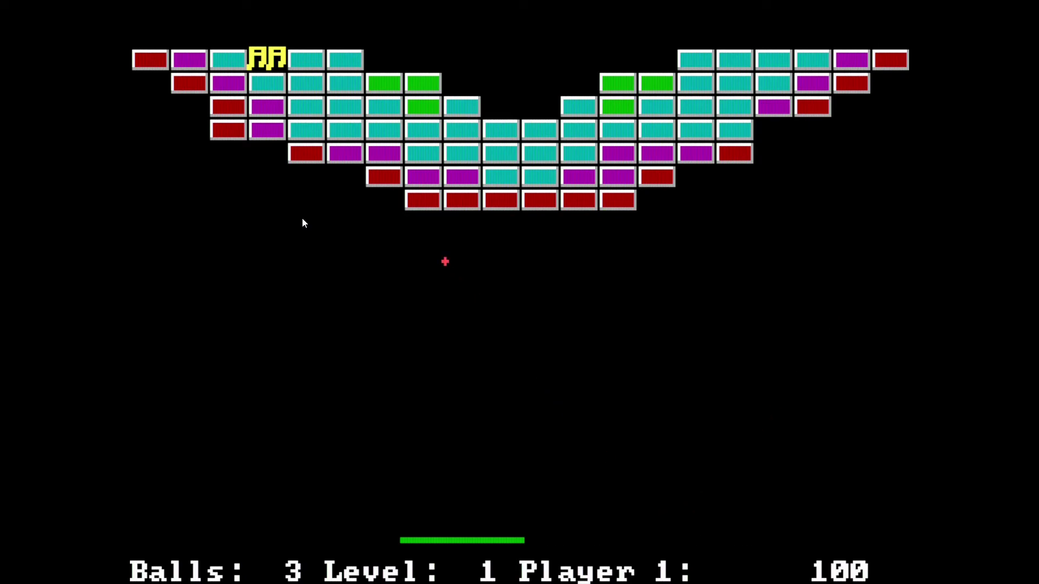
key(Left)
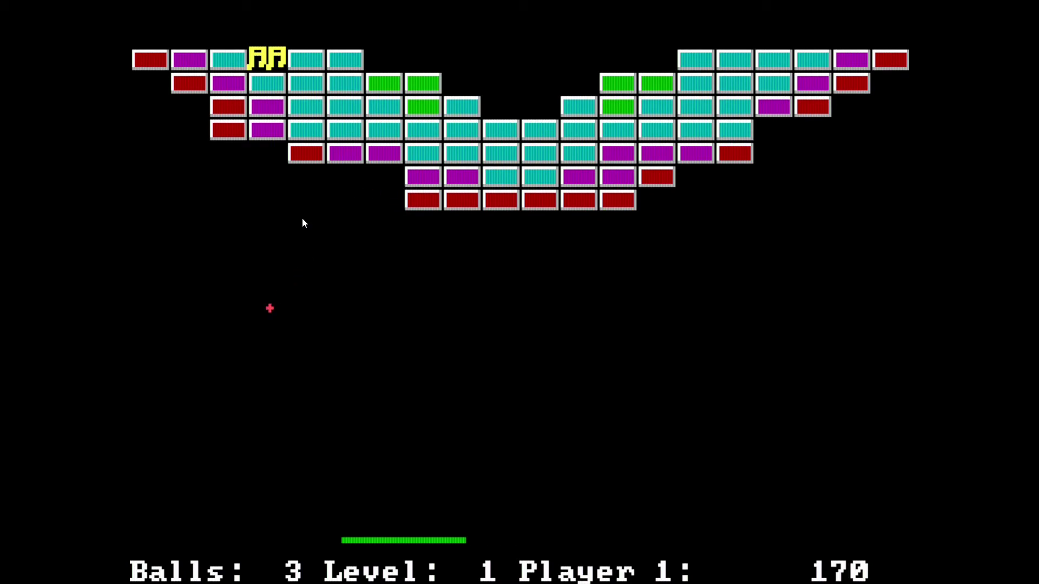
key(Left)
key(Left)
key(Left)
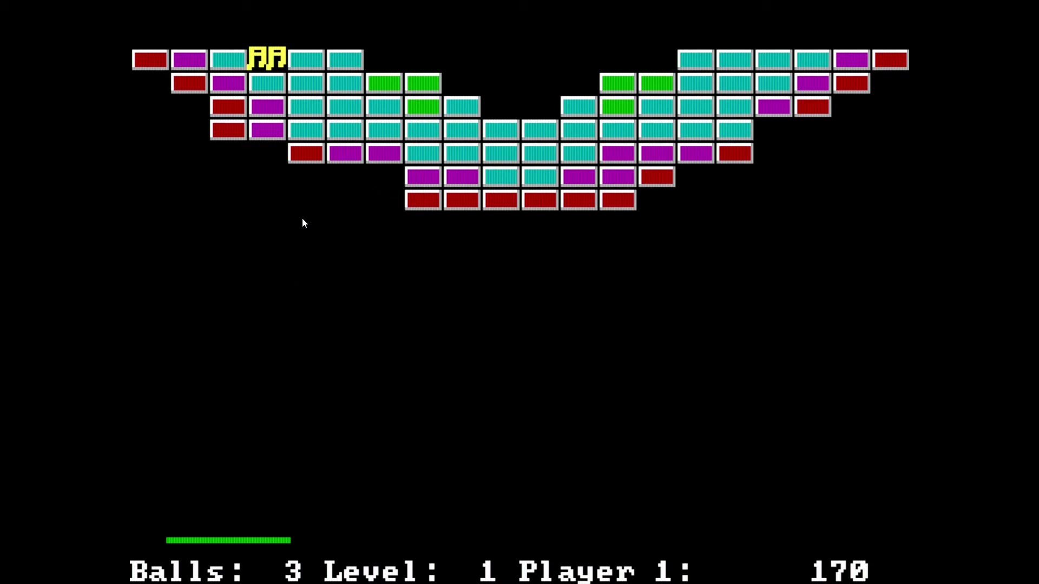
key(Right)
key(Right)
key(Right)
key(Right)
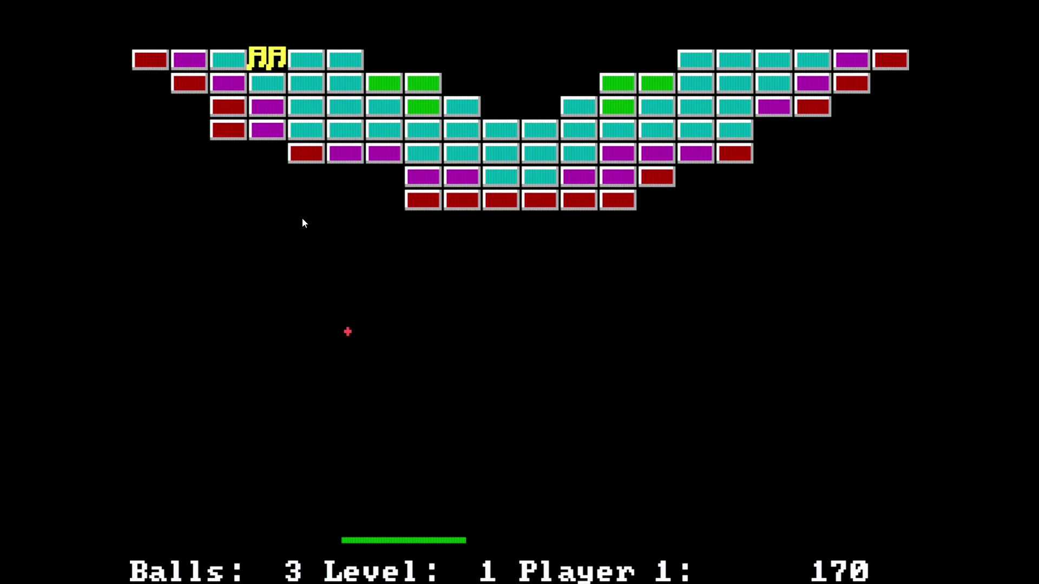
key(Right)
key(Right)
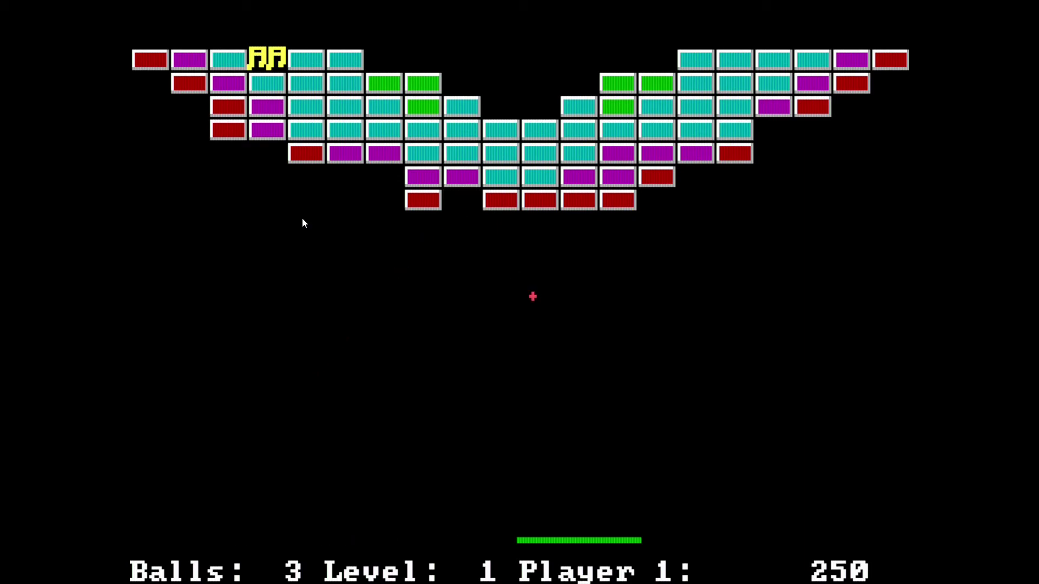
key(Right)
key(Right)
key(Right)
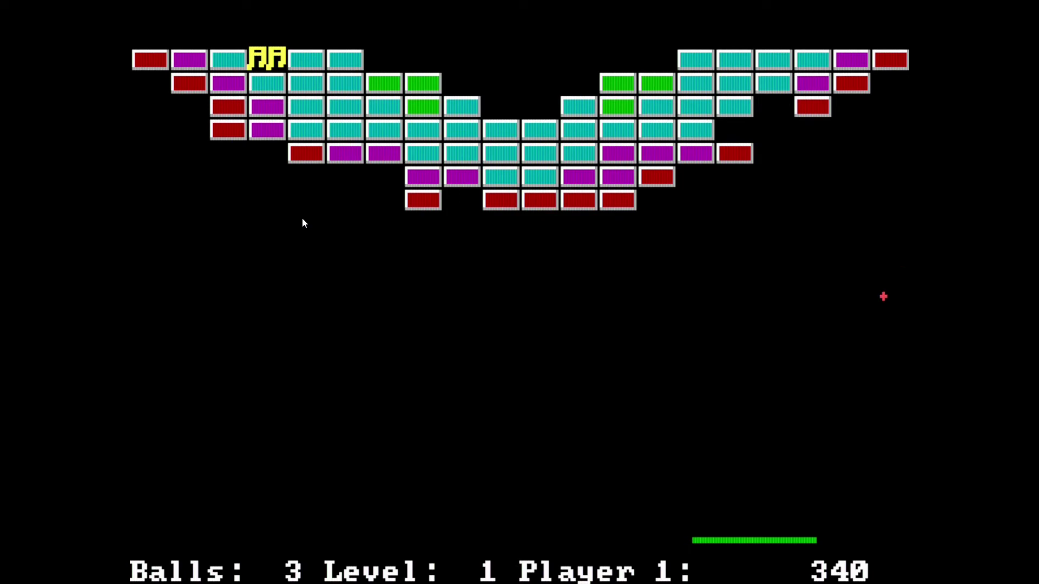
key(Left)
key(Left)
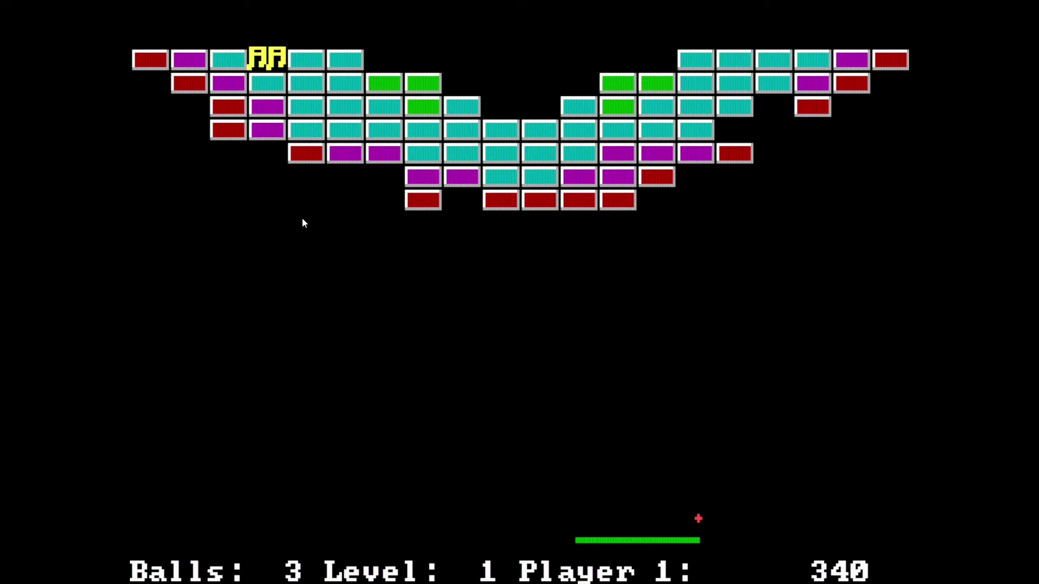
Step: Quit the QBricks game, continue past its game characteristics screen and return to the source code
key(Escape)
key(y)
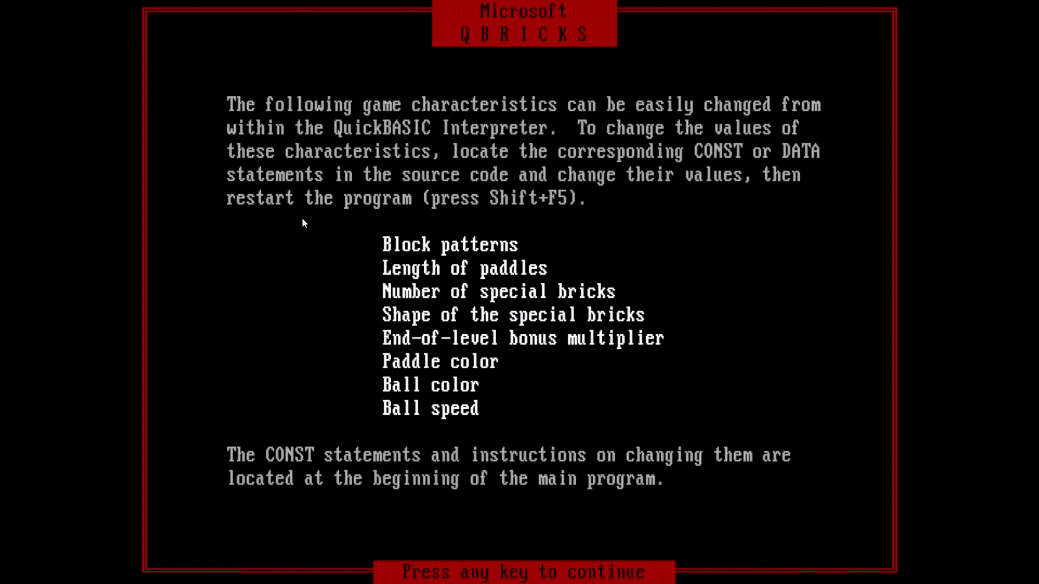
key(space)
key(space)
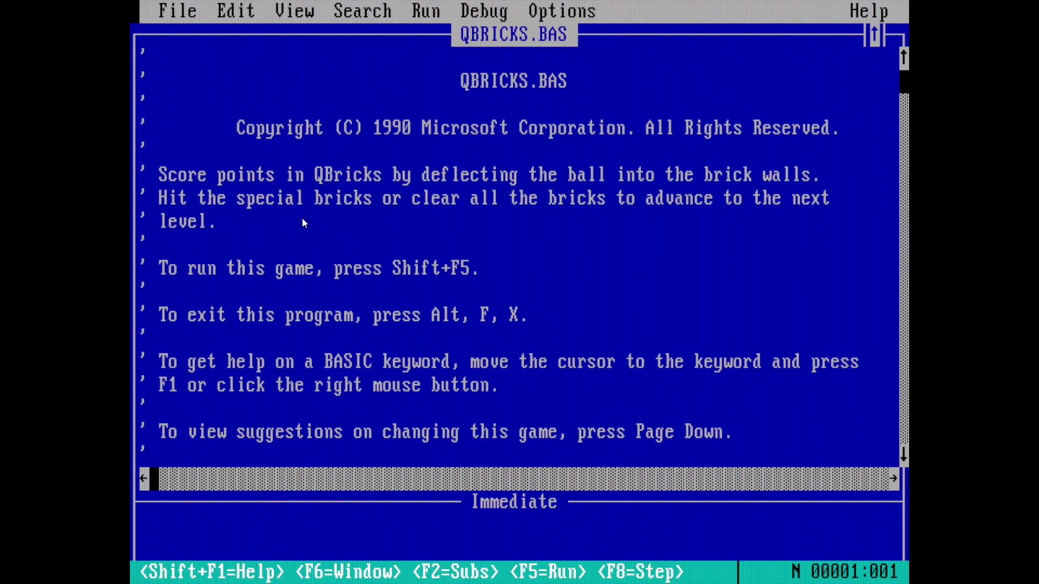
Step: Examine the constants and the SUB declarations in the main module of QBRICKS.BAS
key(alt)
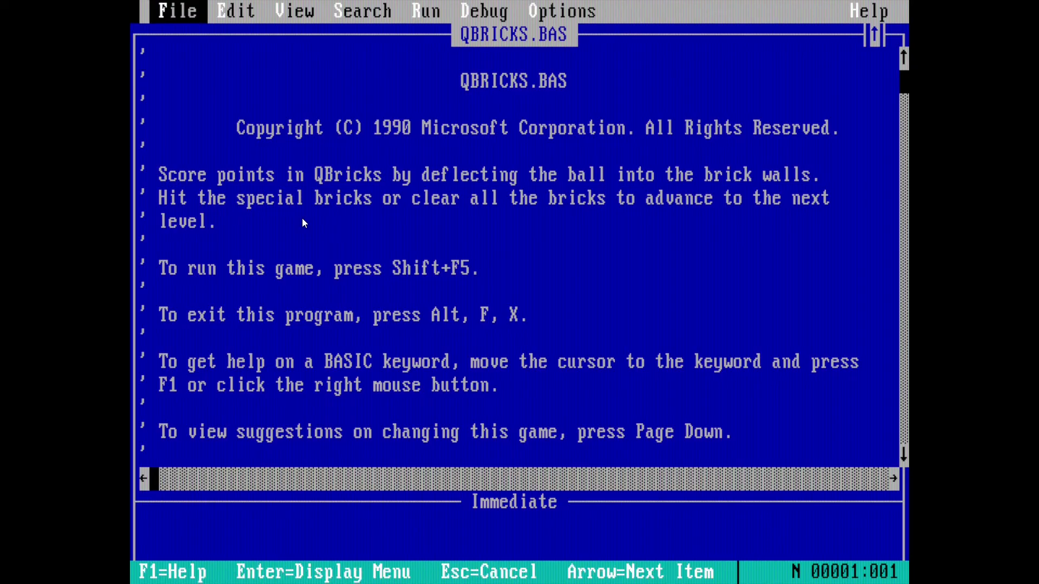
key(Escape)
key(Page_Down)
key(Page_Down)
key(Page_Down)
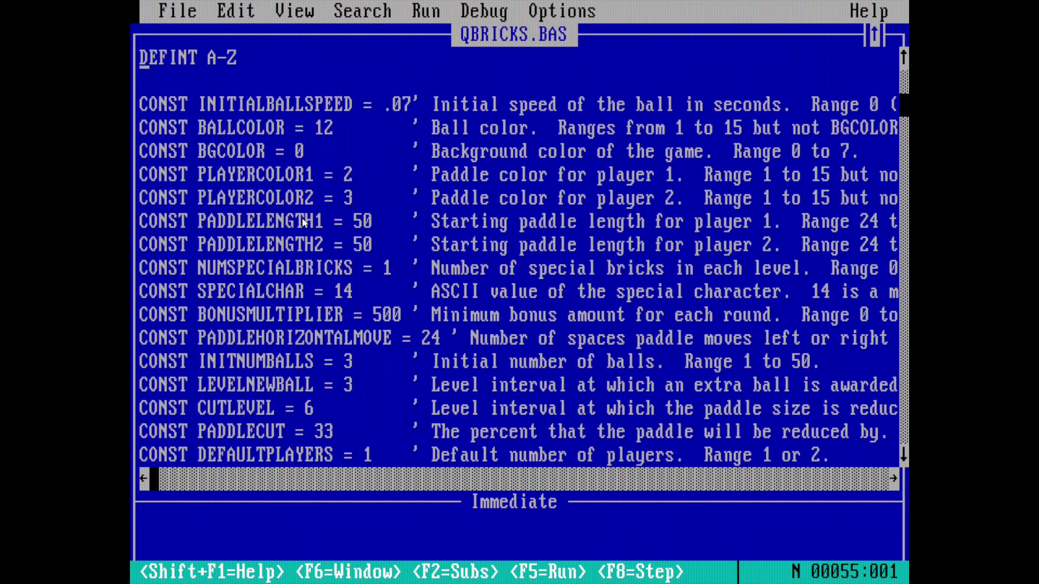
key(Page_Down)
key(Page_Down)
key(Page_Down)
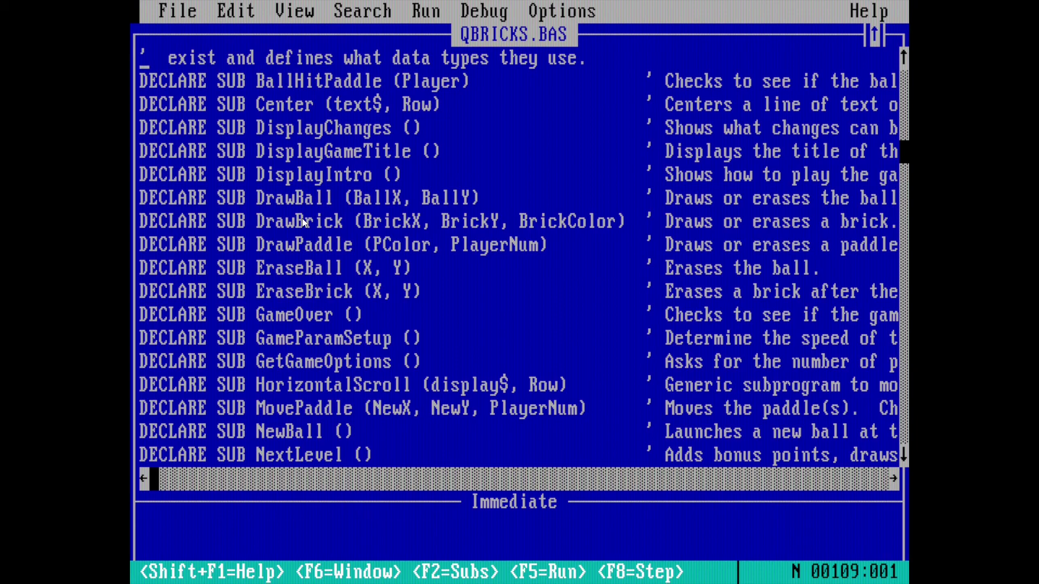
Step: Open the MovePaddle subprogram from the list of program items in QBRICKS.BAS
key(alt)
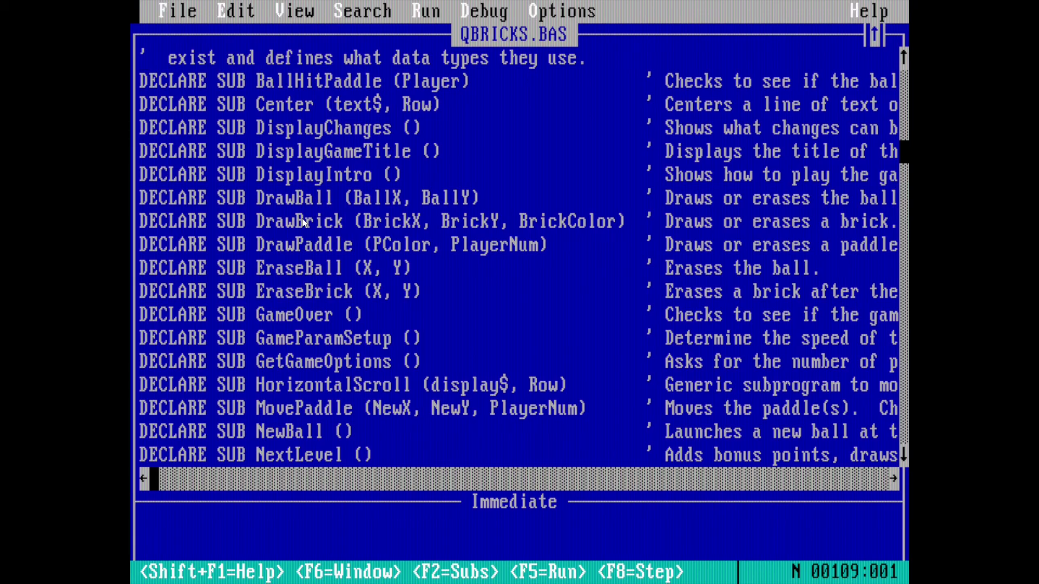
key(v)
key(Return)
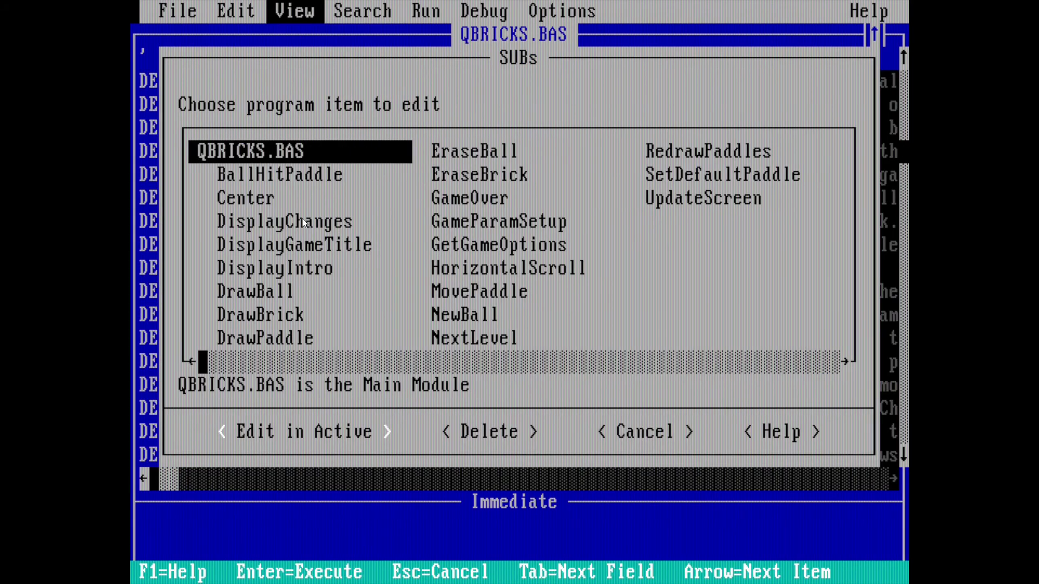
key(Escape)
key(F2)
key(Down)
key(Down)
key(Down)
key(Down)
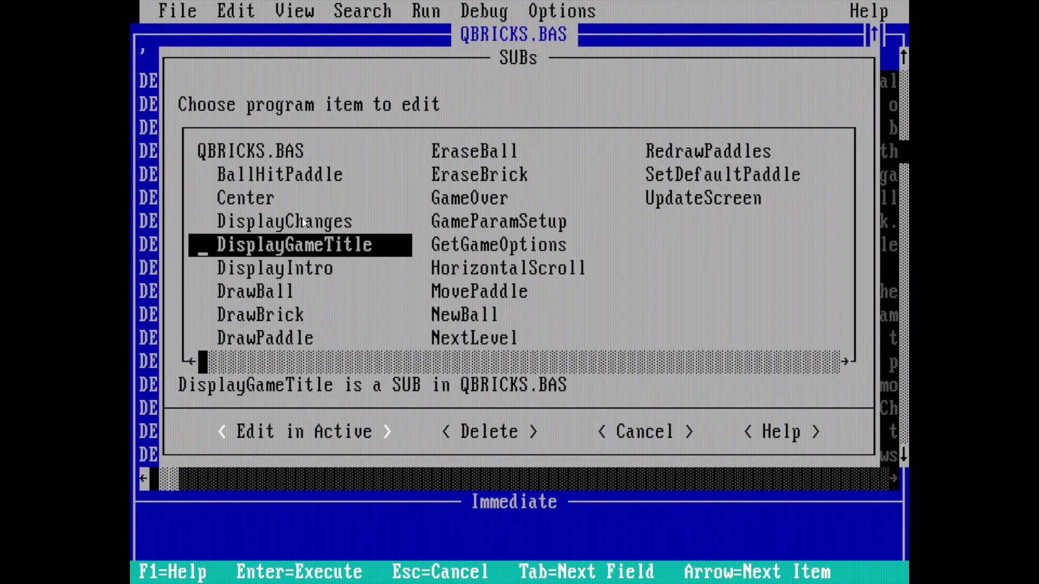
key(Right)
key(Down)
key(Down)
key(Return)
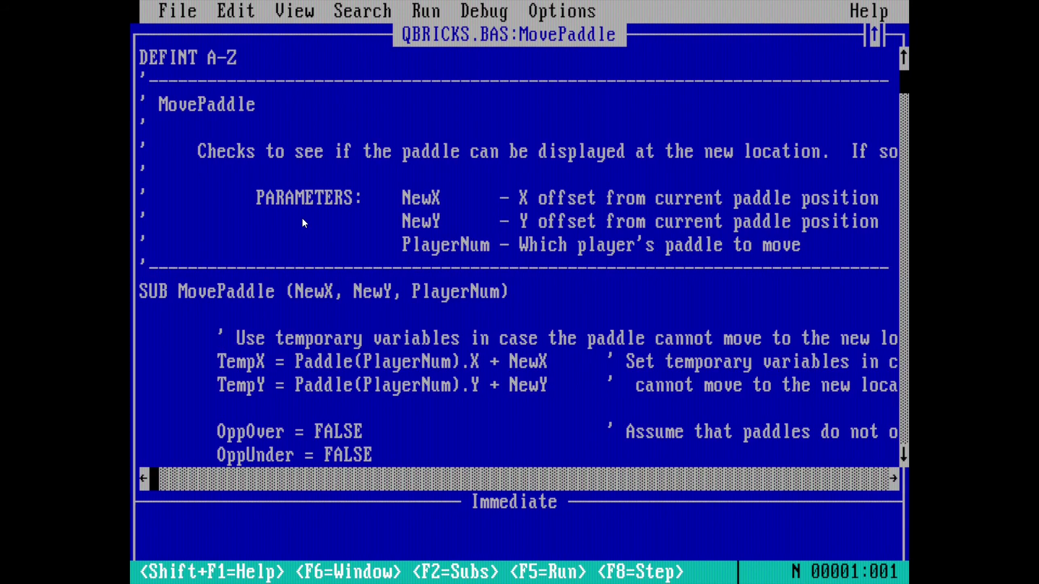
Step: Examine the MovePaddle code down to its END SUB line and return to its beginning
key(Down)
key(Down)
key(Down)
key(Down)
key(Down)
key(Down)
key(Down)
key(Down)
key(Down)
key(Down)
key(Down)
key(Down)
key(Down)
key(Down)
key(Down)
key(Down)
key(Down)
key(Down)
key(Down)
key(Down)
key(Down)
key(Down)
key(Down)
key(Down)
key(Down)
key(Down)
key(Down)
key(Down)
key(Down)
key(Down)
key(Down)
key(Down)
key(Down)
key(Down)
key(Down)
key(Down)
key(Down)
key(Down)
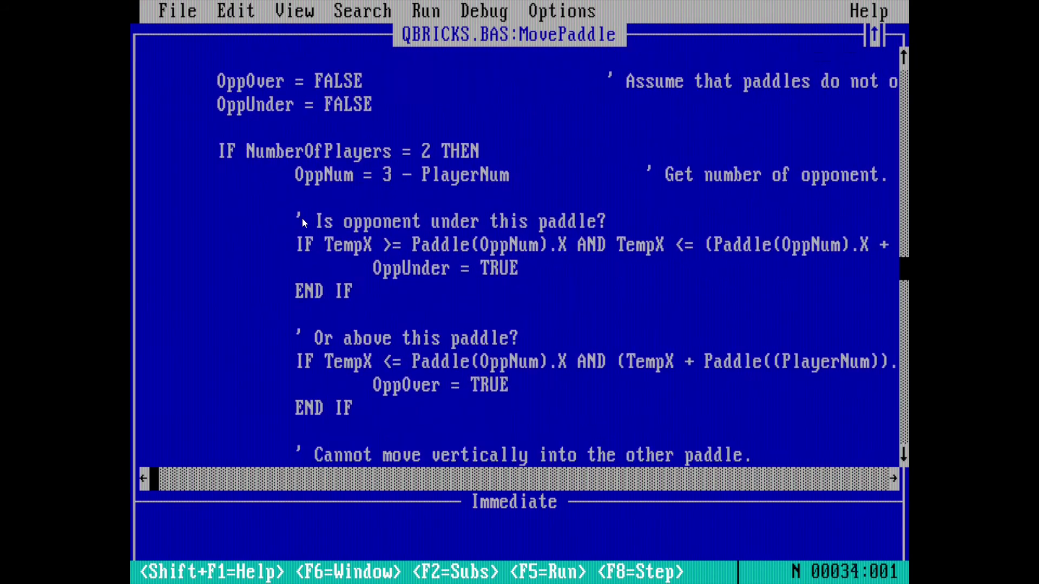
key(Up)
key(Up)
key(Up)
key(Up)
key(Up)
key(Up)
key(Up)
key(Up)
key(Up)
key(Up)
key(Up)
key(Up)
key(Up)
key(Up)
key(Up)
key(Up)
key(Up)
key(Up)
key(Up)
key(Up)
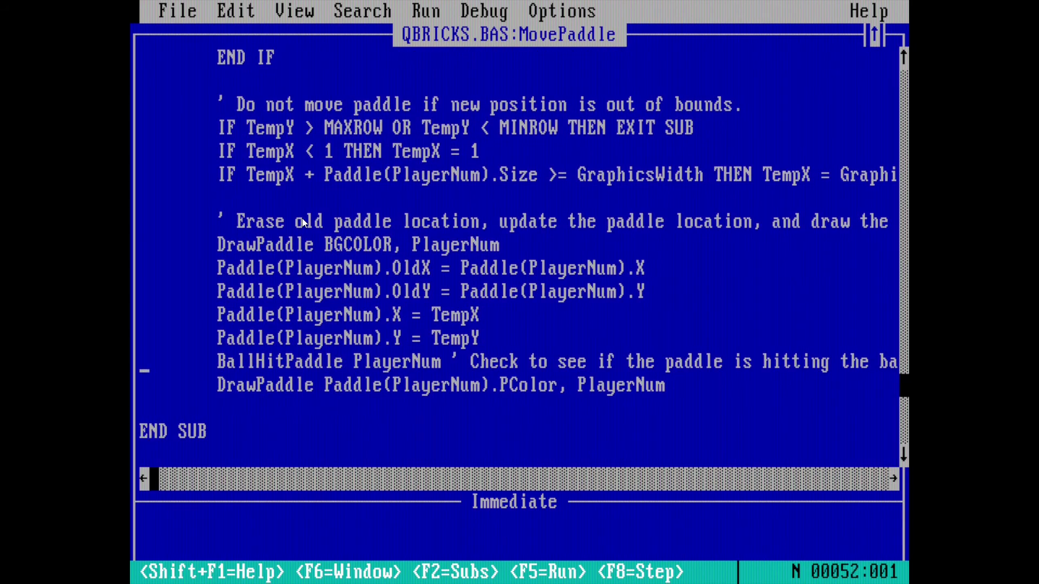
key(Up)
key(Up)
key(Up)
key(Up)
key(Up)
key(Up)
key(Up)
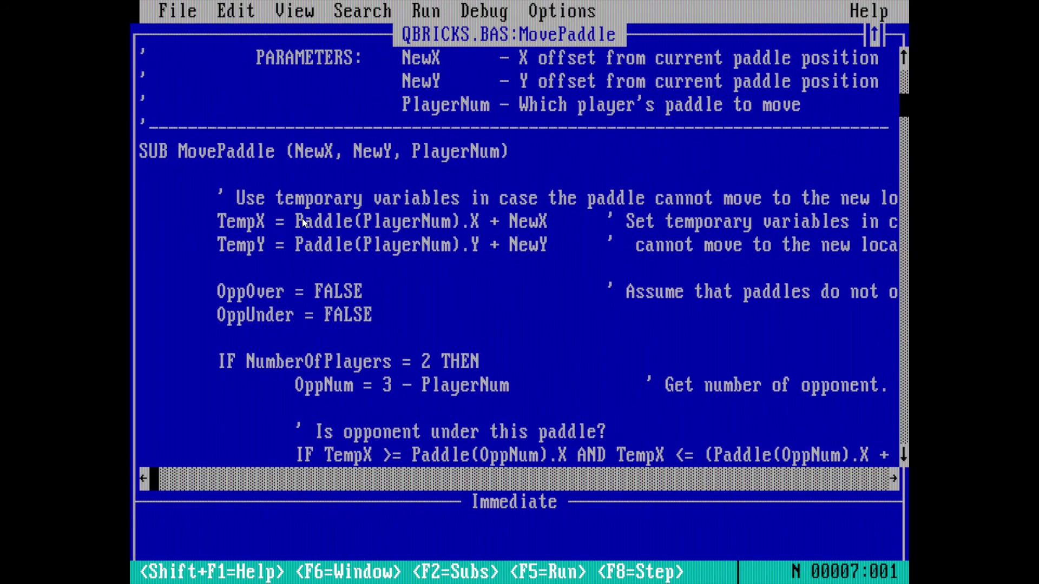
Step: Open the UpdateScreen subprogram from the list of program items and examine its opening comments
key(alt)
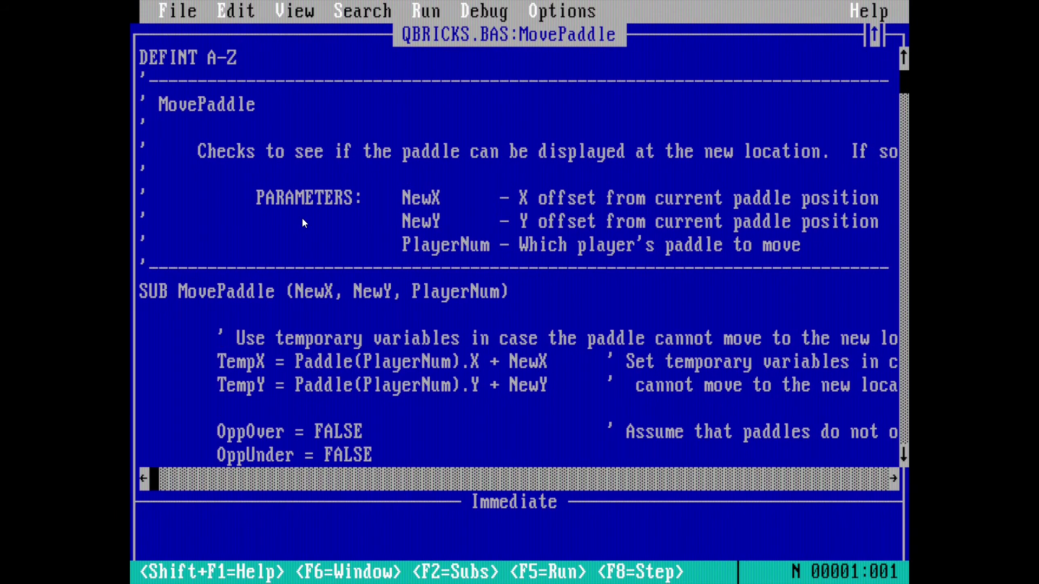
key(v)
key(s)
key(Down)
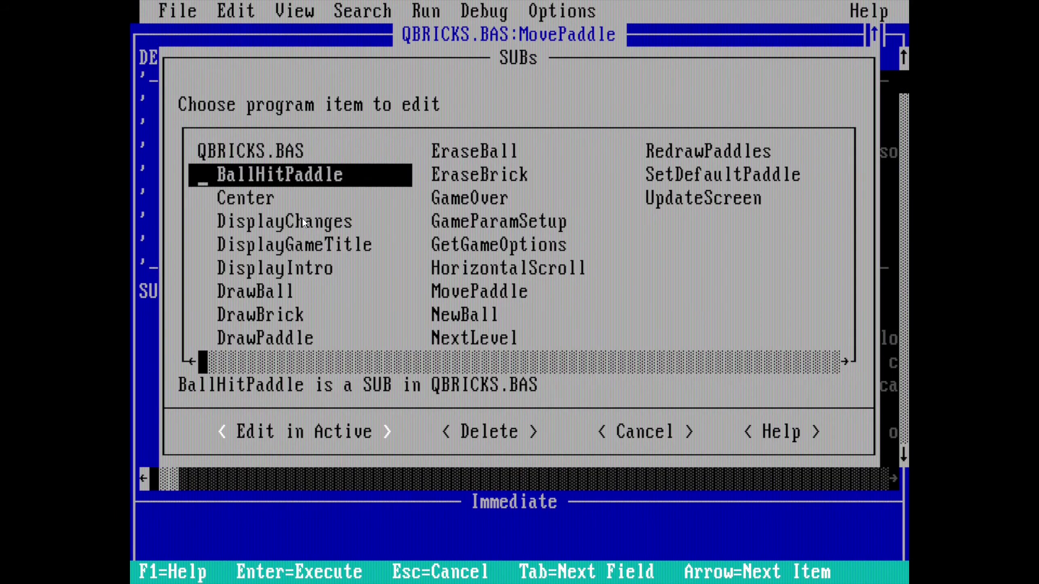
key(Right)
key(Down)
key(Down)
key(Down)
key(Down)
key(Right)
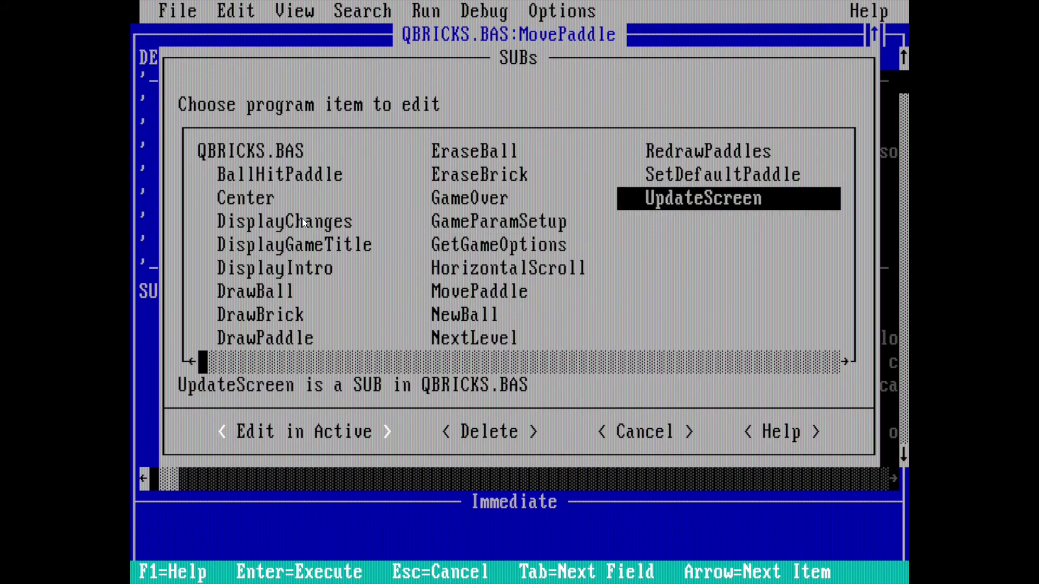
key(Up)
key(Up)
key(Down)
key(Down)
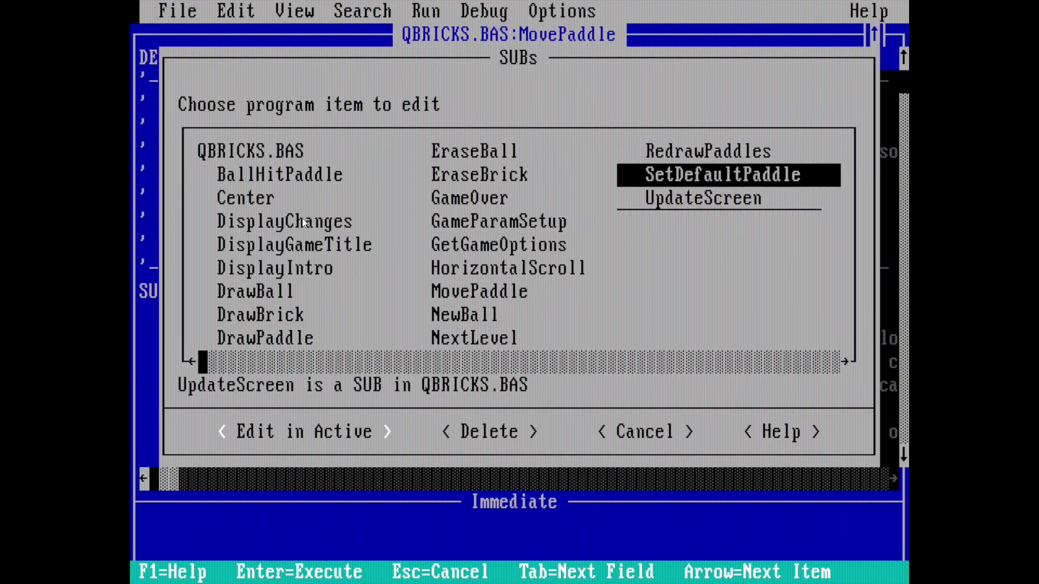
key(Return)
key(Down)
key(Down)
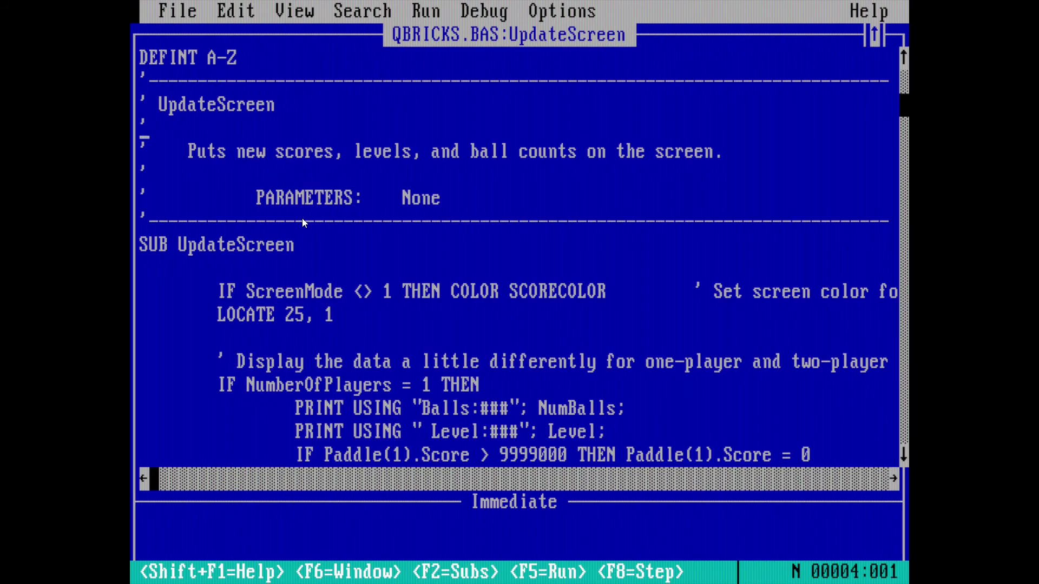
Step: Read along the opening comments of the UpdateScreen subprogram that describe its purpose and parameters
key(Right)
key(Right)
key(Right)
key(Right)
key(Right)
key(Right)
key(Right)
key(Right)
key(Right)
key(Right)
key(Right)
key(Right)
key(Right)
key(Right)
key(Right)
key(Right)
key(Right)
key(Right)
key(Right)
key(Right)
key(Right)
key(Right)
key(Right)
key(Right)
key(Right)
key(Right)
key(Right)
key(Right)
key(Right)
key(Right)
key(Right)
Step: Examine the UpdateScreen code that displays the one-player and two-player data and return to the beginning of the subprogram
key(Page_Down)
key(Up)
key(Up)
key(Up)
key(Up)
key(Up)
key(Up)
key(Up)
key(Up)
key(Up)
key(Up)
key(Up)
key(Up)
key(Up)
key(Up)
key(Up)
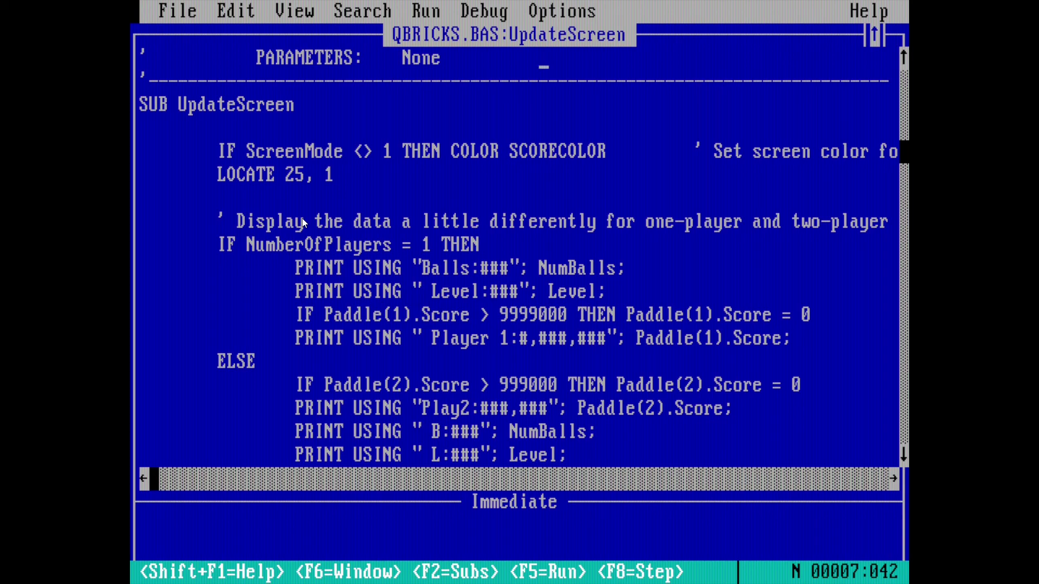
key(Page_Up)
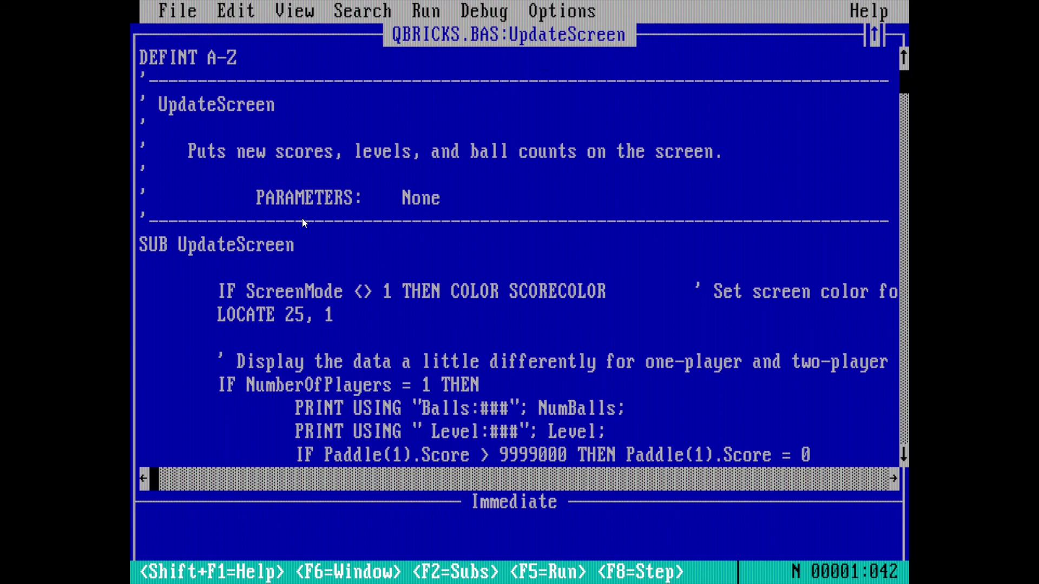